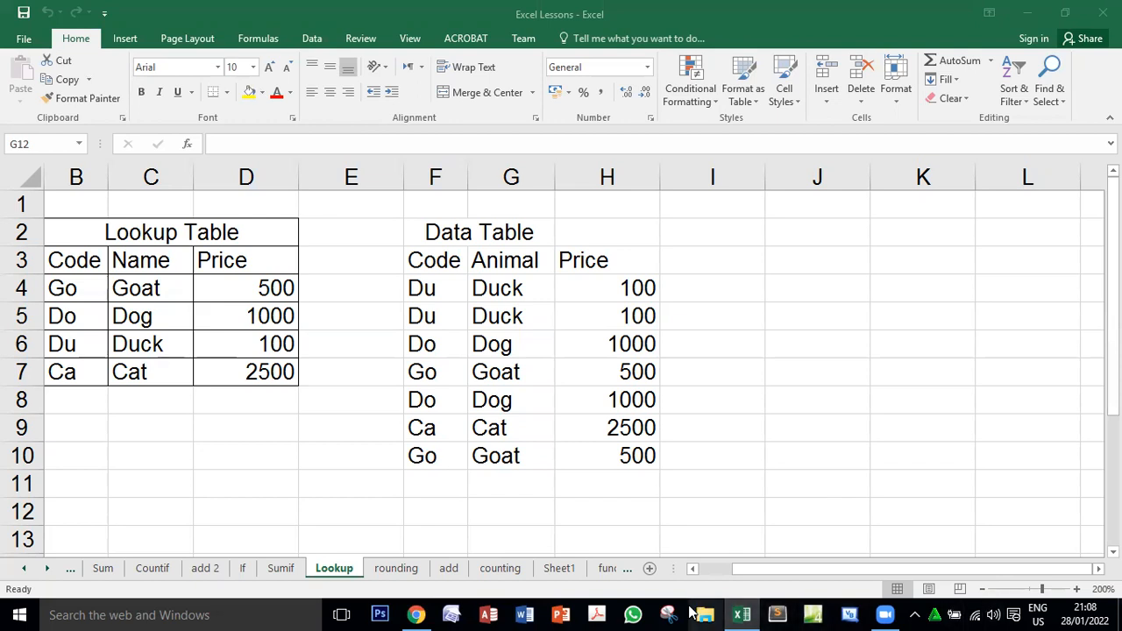
- Examine the Lookup Table row by row, matching each code with its animal name and price
{"action": "left_click", "coordinate": [72, 289]}
{"action": "mouse_move", "coordinate": [72, 289]}
{"action": "left_mouse_down"}
{"action": "mouse_move", "coordinate": [220, 297]}
{"action": "mouse_move", "coordinate": [248, 368]}
{"action": "left_mouse_up"}
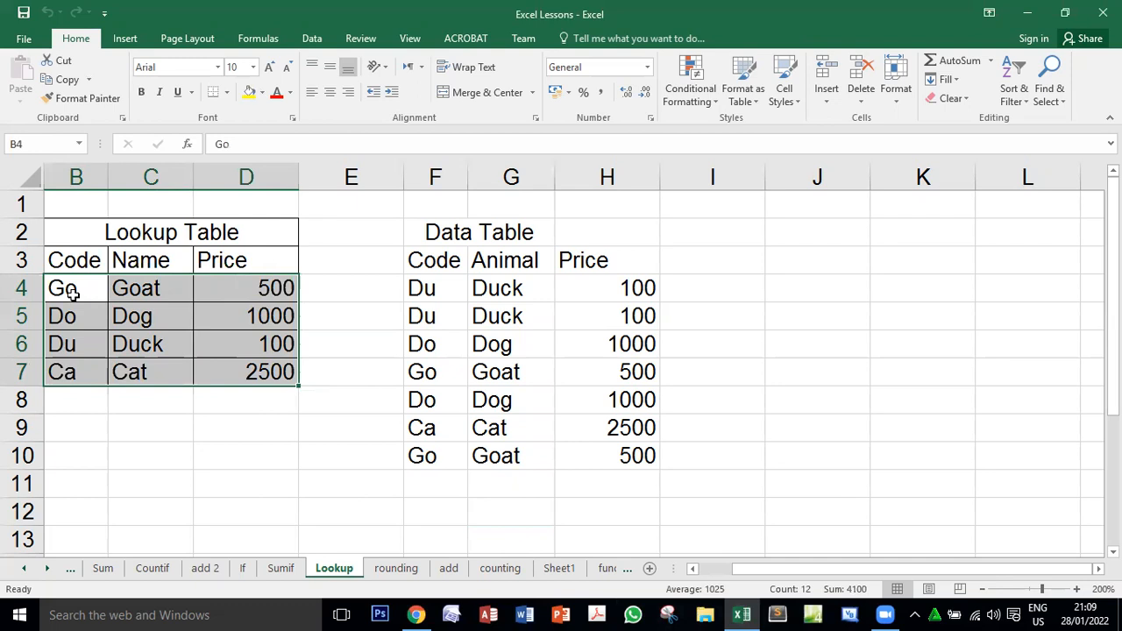
{"action": "left_click", "coordinate": [73, 294]}
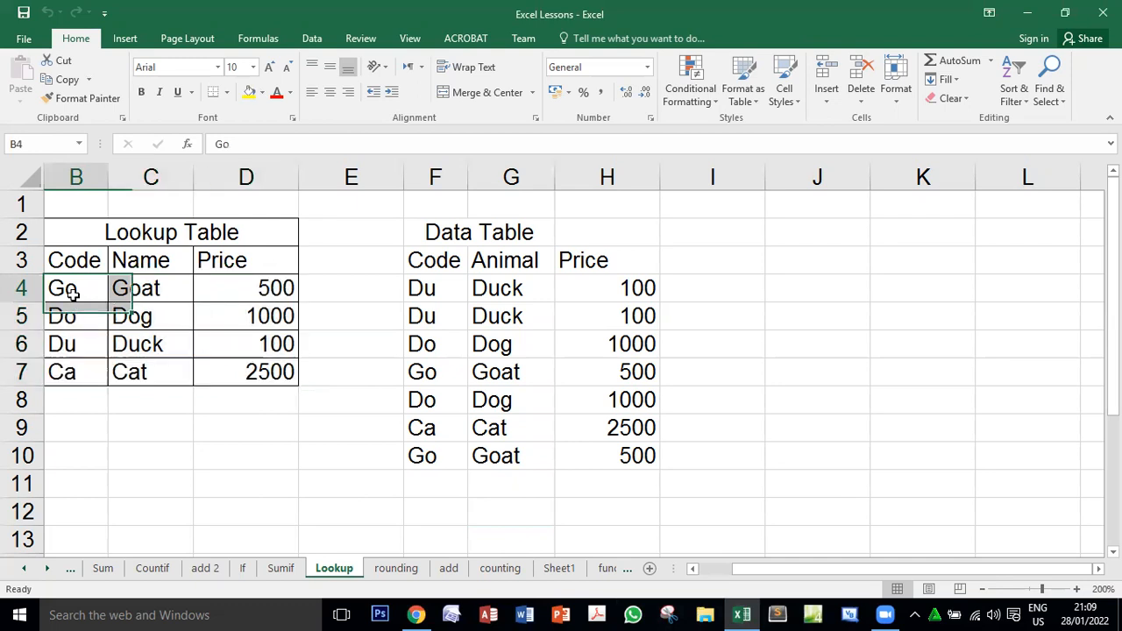
{"action": "left_click", "coordinate": [144, 292]}
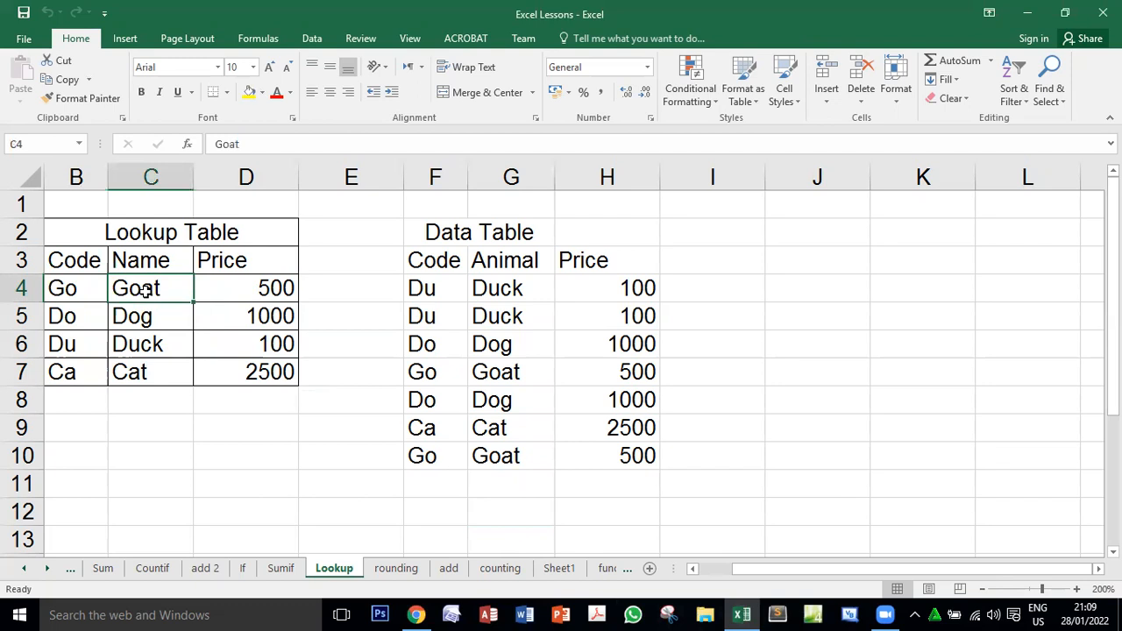
{"action": "left_click", "coordinate": [82, 258]}
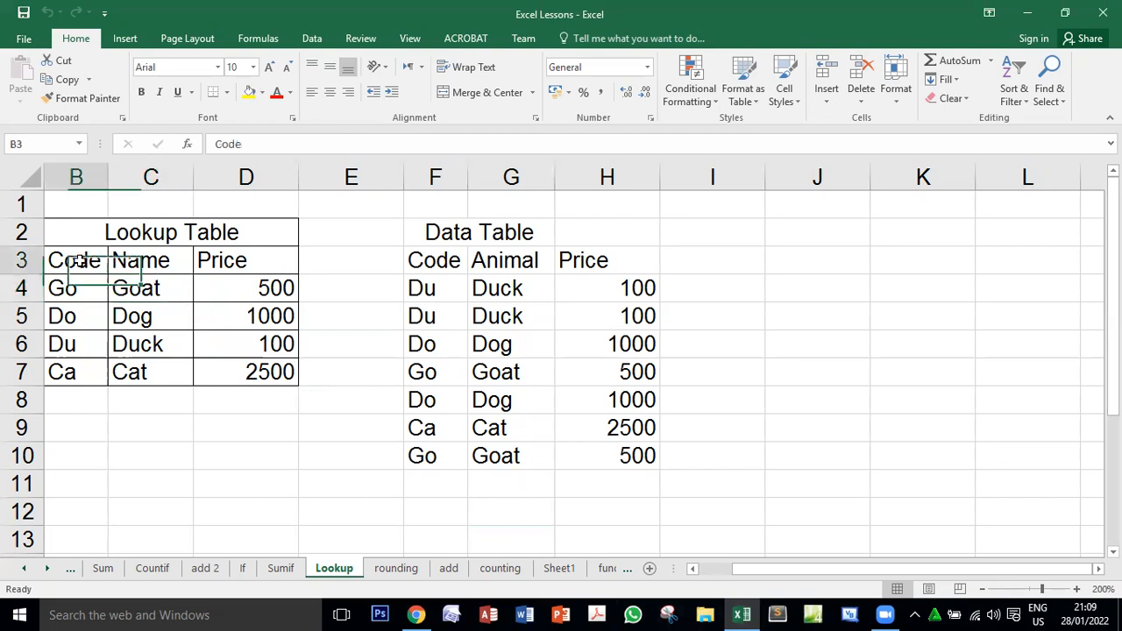
{"action": "left_click", "coordinate": [75, 290]}
{"action": "left_click", "coordinate": [144, 294]}
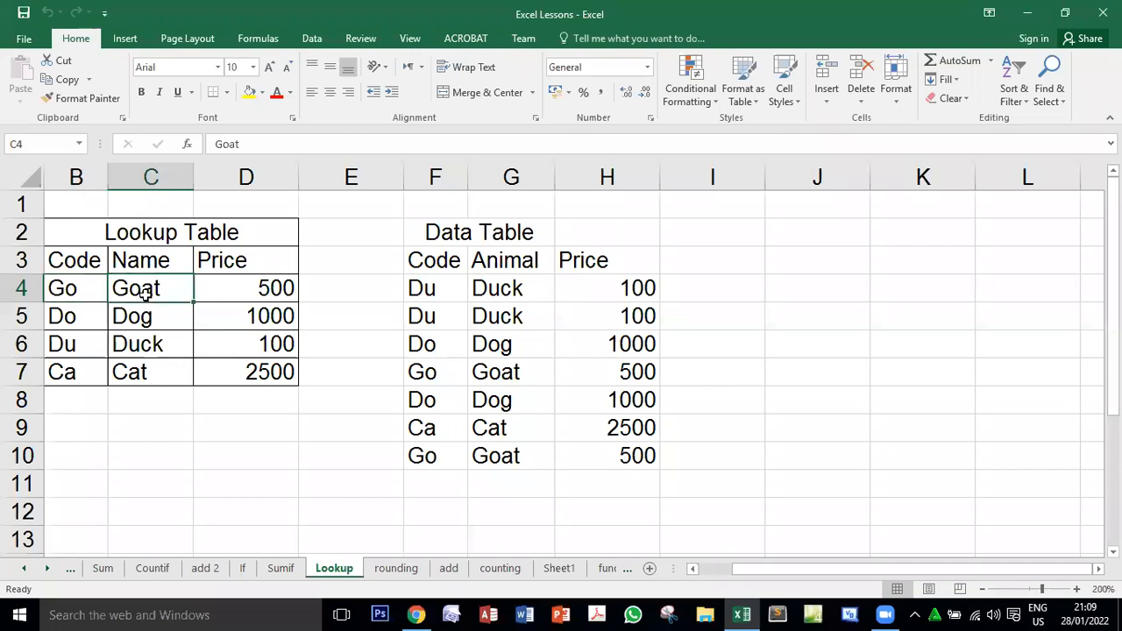
{"action": "left_click", "coordinate": [250, 290]}
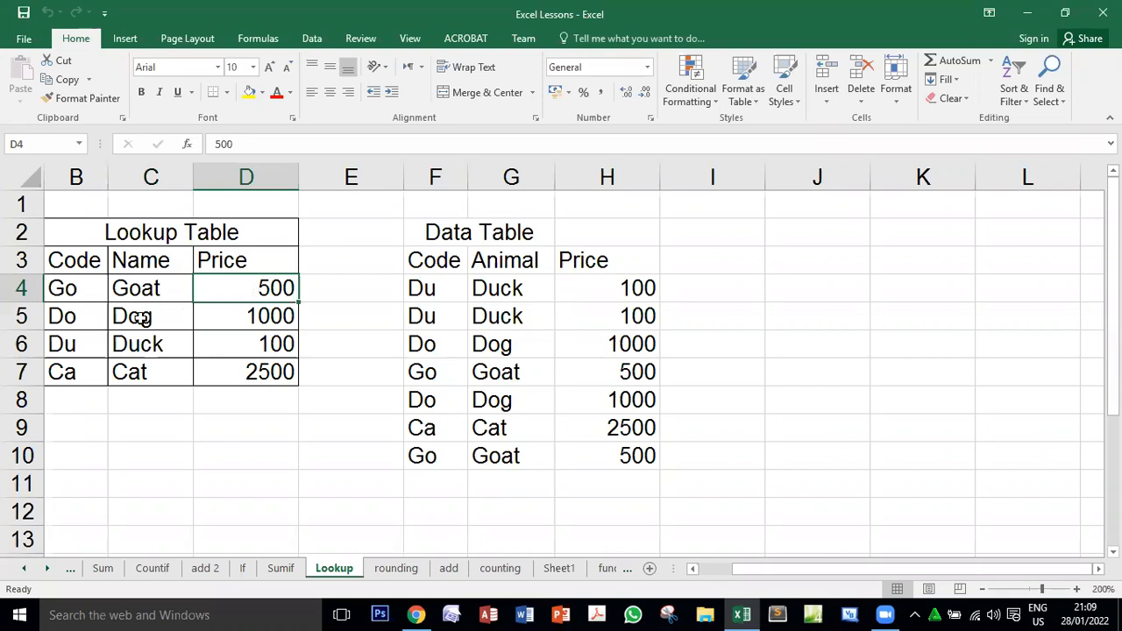
{"action": "left_click", "coordinate": [63, 314]}
{"action": "left_click", "coordinate": [126, 317]}
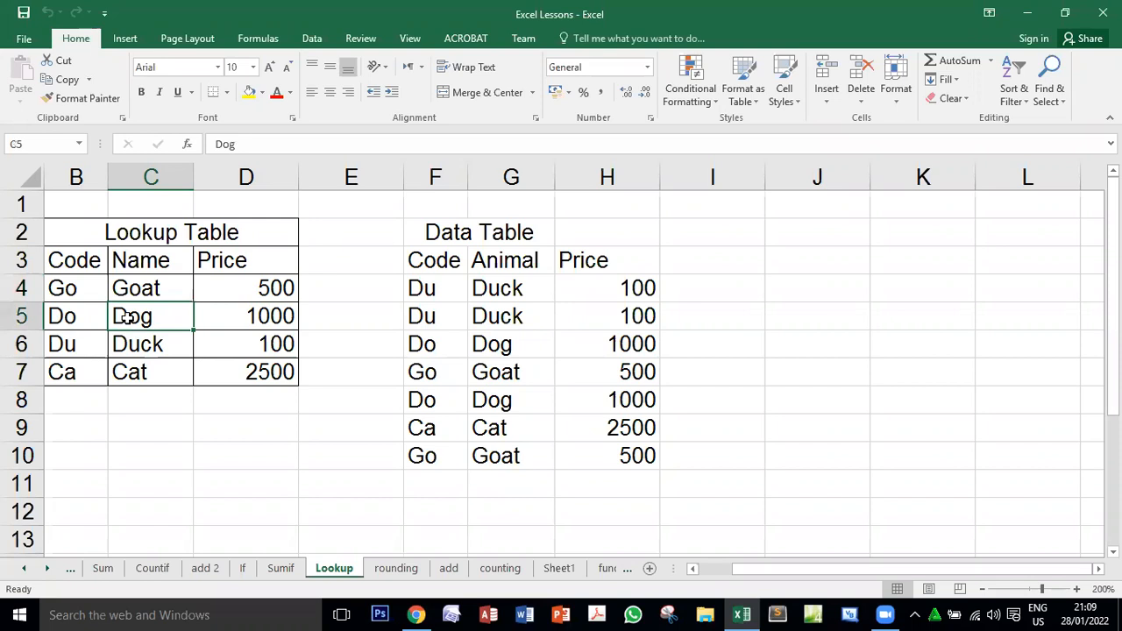
{"action": "left_click", "coordinate": [211, 314]}
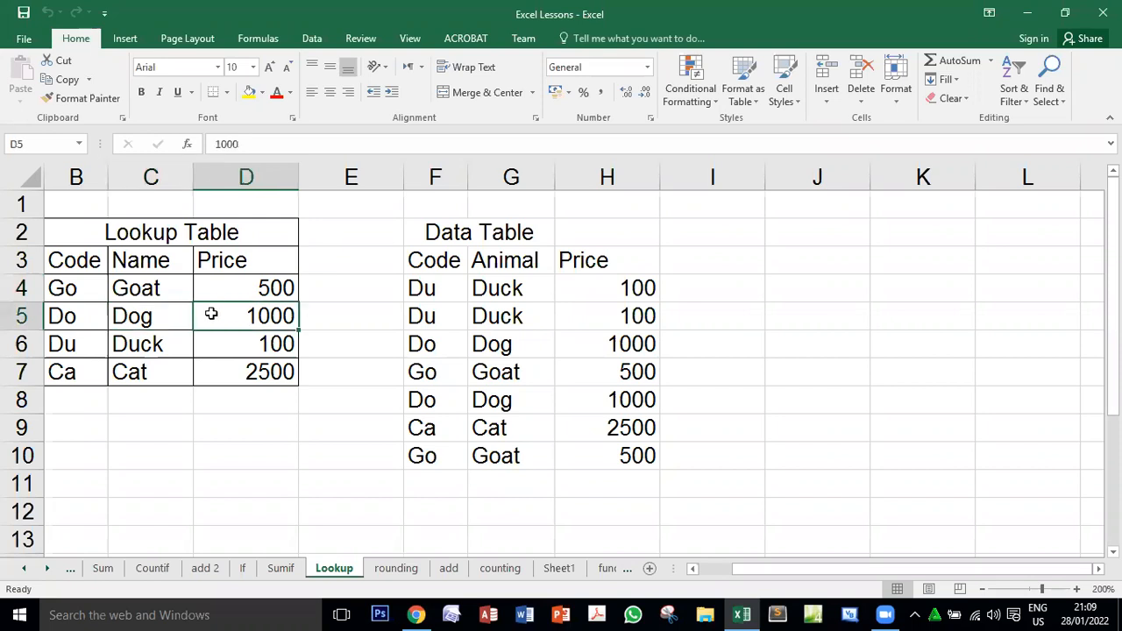
{"action": "left_click", "coordinate": [54, 344]}
{"action": "left_click", "coordinate": [144, 345]}
{"action": "left_click", "coordinate": [233, 344]}
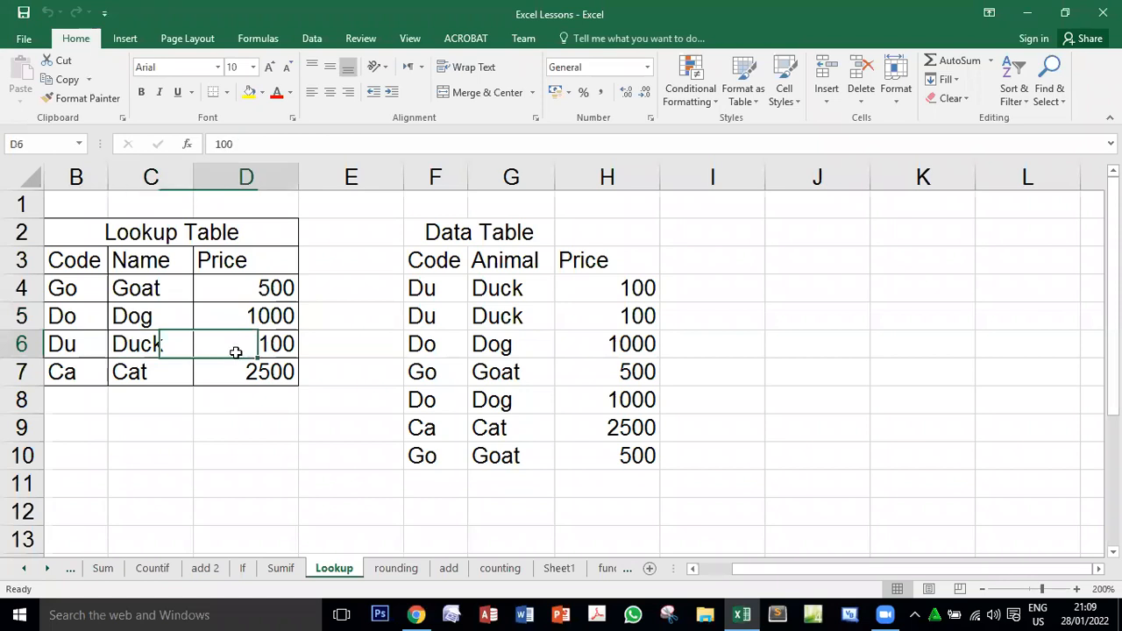
{"action": "left_click", "coordinate": [70, 373]}
{"action": "left_click", "coordinate": [127, 373]}
{"action": "left_click", "coordinate": [251, 372]}
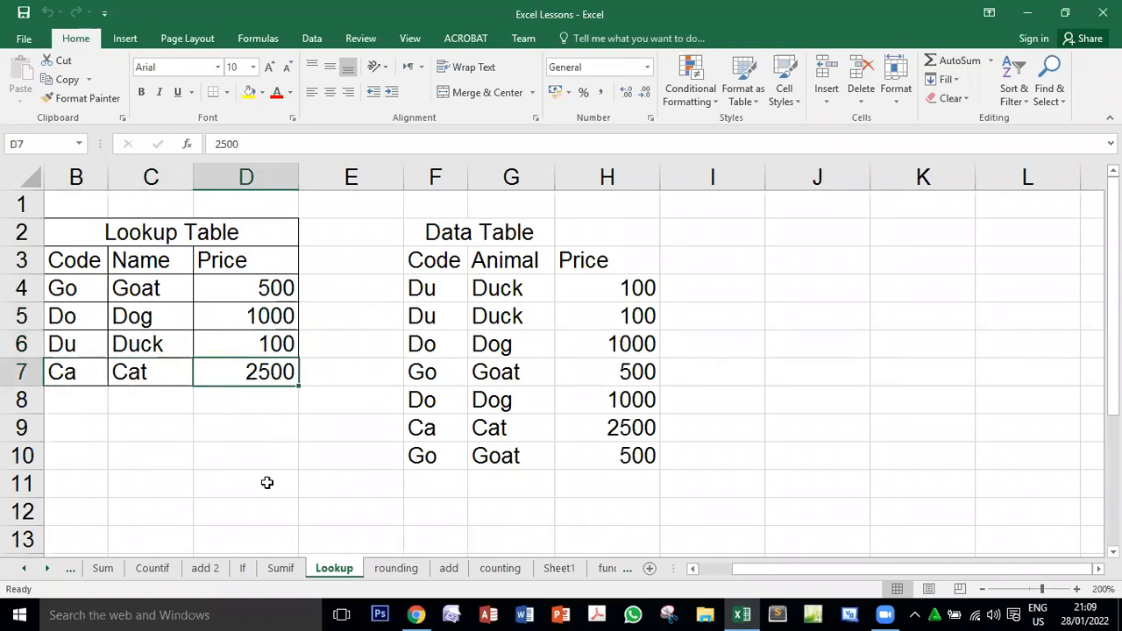
- Review the Lookup Table range B4:D7 as a whole and column by column: Code, Name and Price
{"action": "left_click_drag", "start_coordinate": [75, 288], "coordinate": [254, 355]}
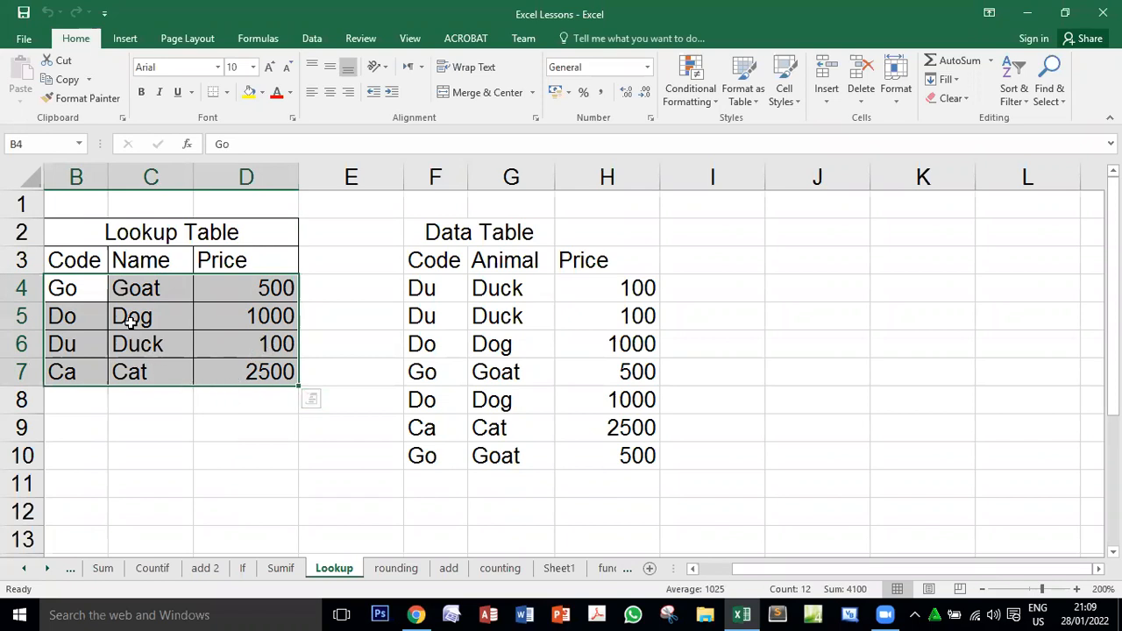
{"action": "left_click_drag", "start_coordinate": [79, 290], "coordinate": [81, 372]}
{"action": "left_click_drag", "start_coordinate": [140, 290], "coordinate": [140, 372]}
{"action": "left_click_drag", "start_coordinate": [213, 291], "coordinate": [228, 390]}
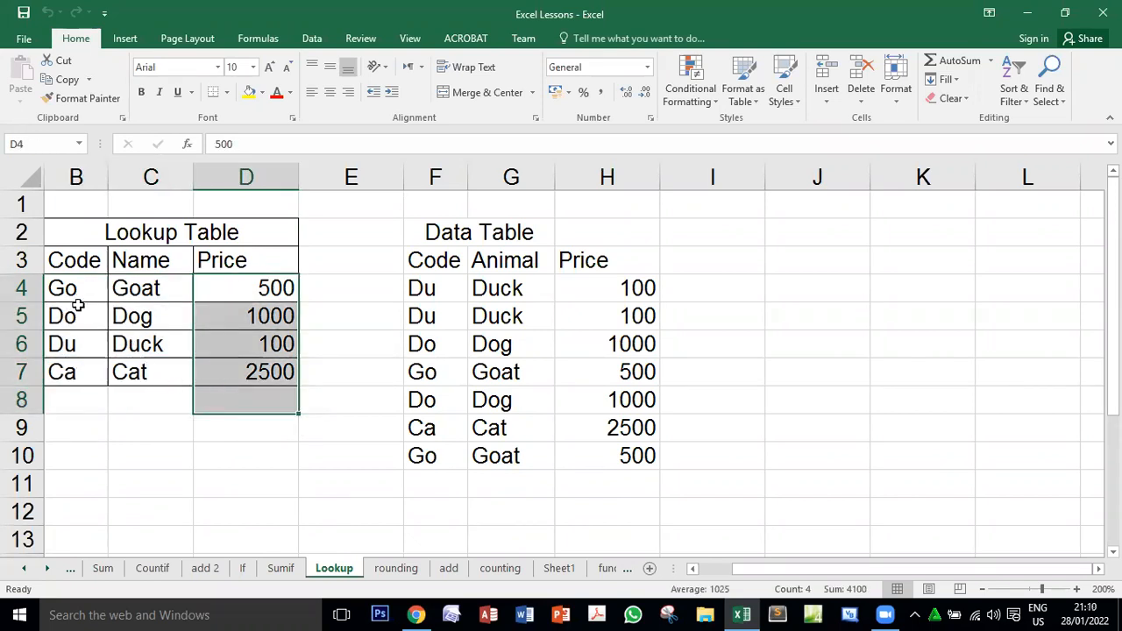
{"action": "left_click_drag", "start_coordinate": [66, 289], "coordinate": [261, 375]}
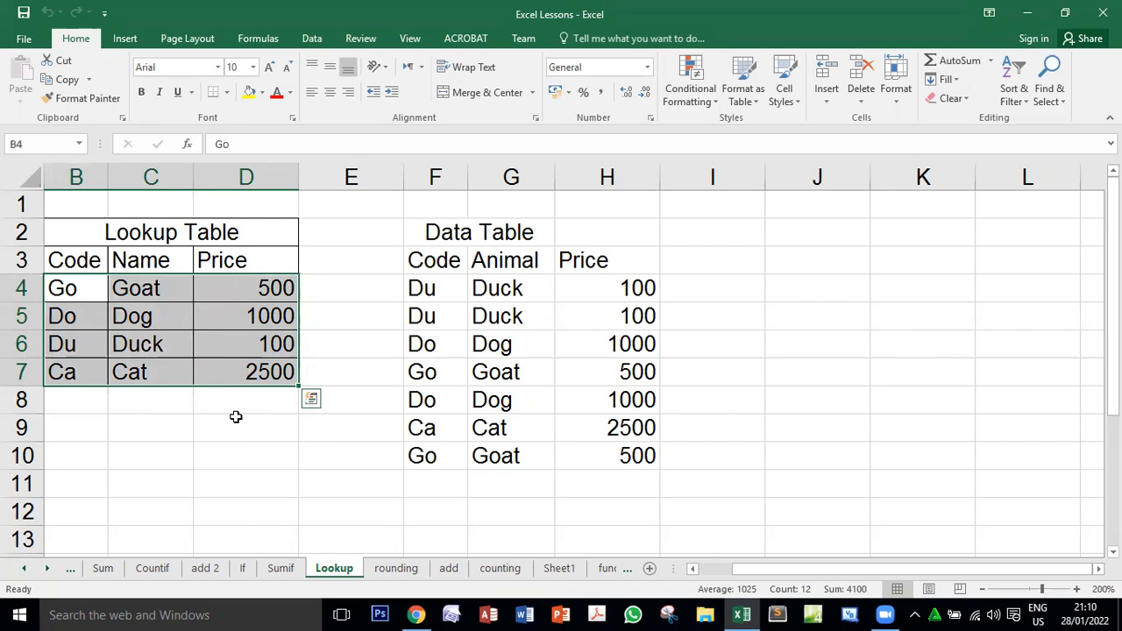
{"action": "left_click_drag", "start_coordinate": [85, 290], "coordinate": [251, 371]}
{"action": "left_click_drag", "start_coordinate": [83, 286], "coordinate": [96, 373]}
{"action": "left_click_drag", "start_coordinate": [141, 289], "coordinate": [148, 375]}
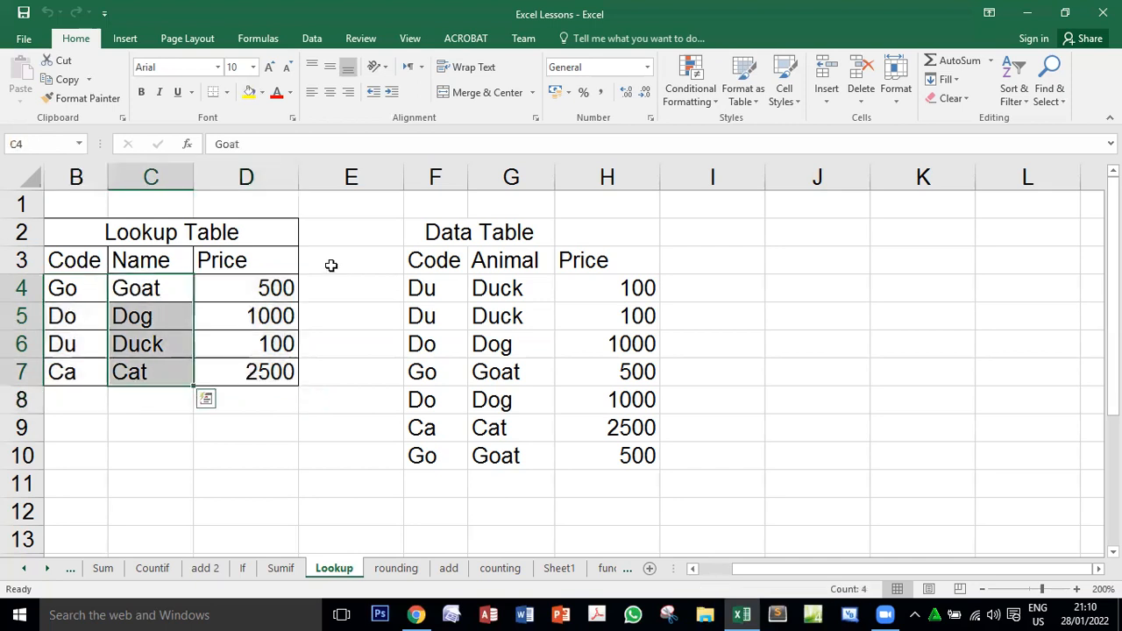
{"action": "left_click_drag", "start_coordinate": [269, 280], "coordinate": [202, 341]}
{"action": "left_click_drag", "start_coordinate": [62, 288], "coordinate": [67, 370]}
{"action": "left_click_drag", "start_coordinate": [152, 284], "coordinate": [155, 366]}
{"action": "left_click_drag", "start_coordinate": [235, 283], "coordinate": [234, 374]}
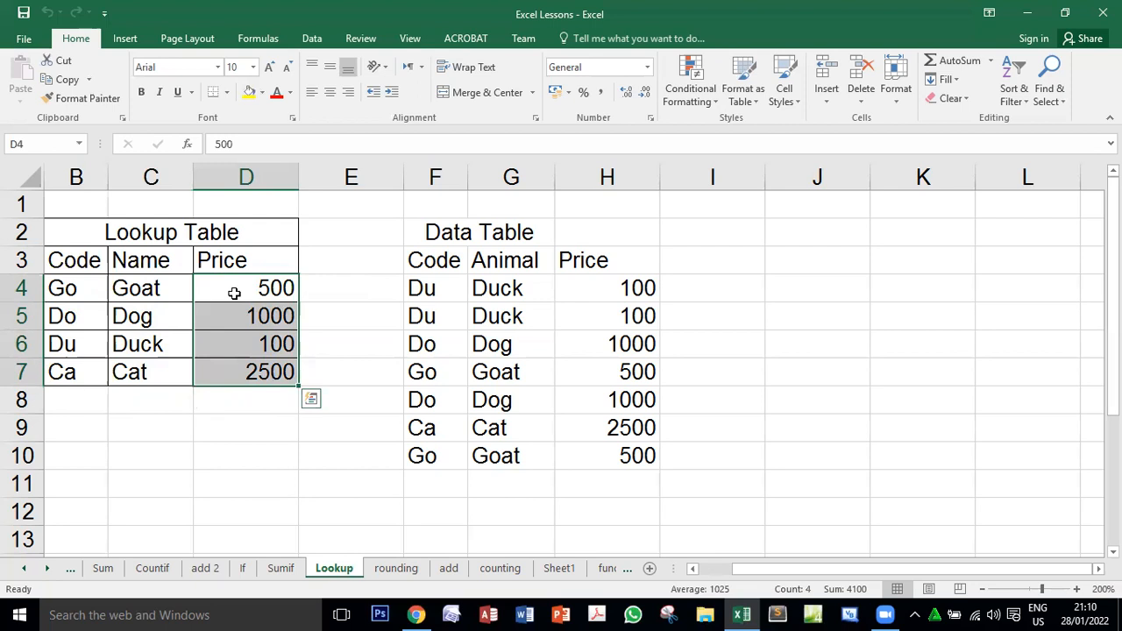
{"action": "mouse_move", "coordinate": [70, 288]}
{"action": "left_mouse_down"}
{"action": "mouse_move", "coordinate": [222, 320]}
{"action": "mouse_move", "coordinate": [240, 372]}
{"action": "left_mouse_up"}
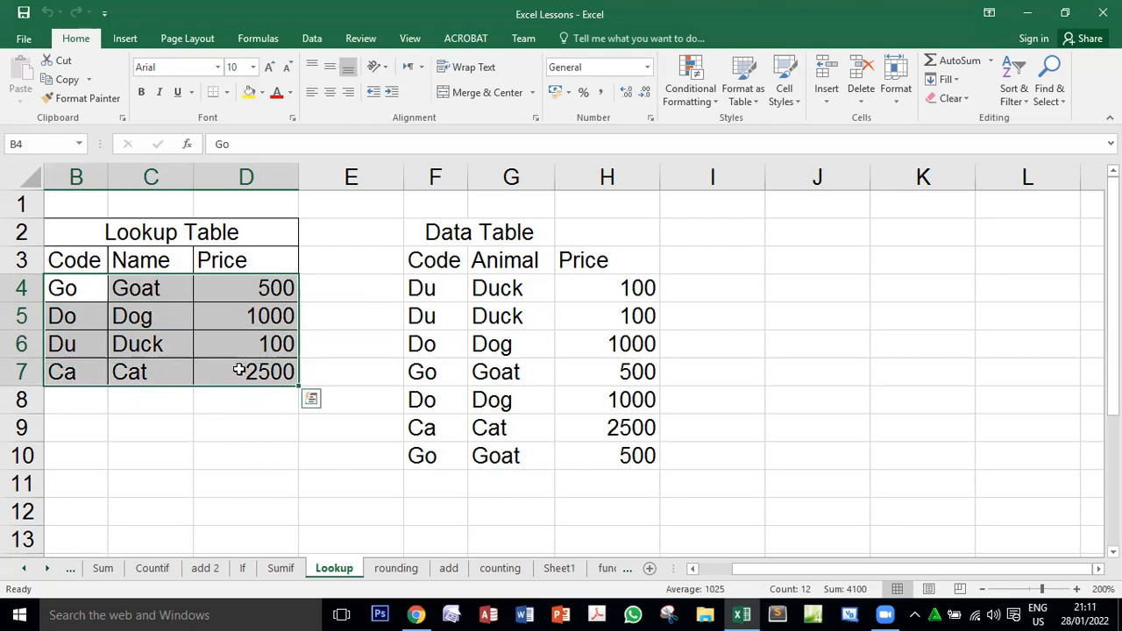
- Clear the contents of the Data Table's Animal and Price columns in G4:H10
{"action": "left_click_drag", "start_coordinate": [507, 289], "coordinate": [624, 447]}
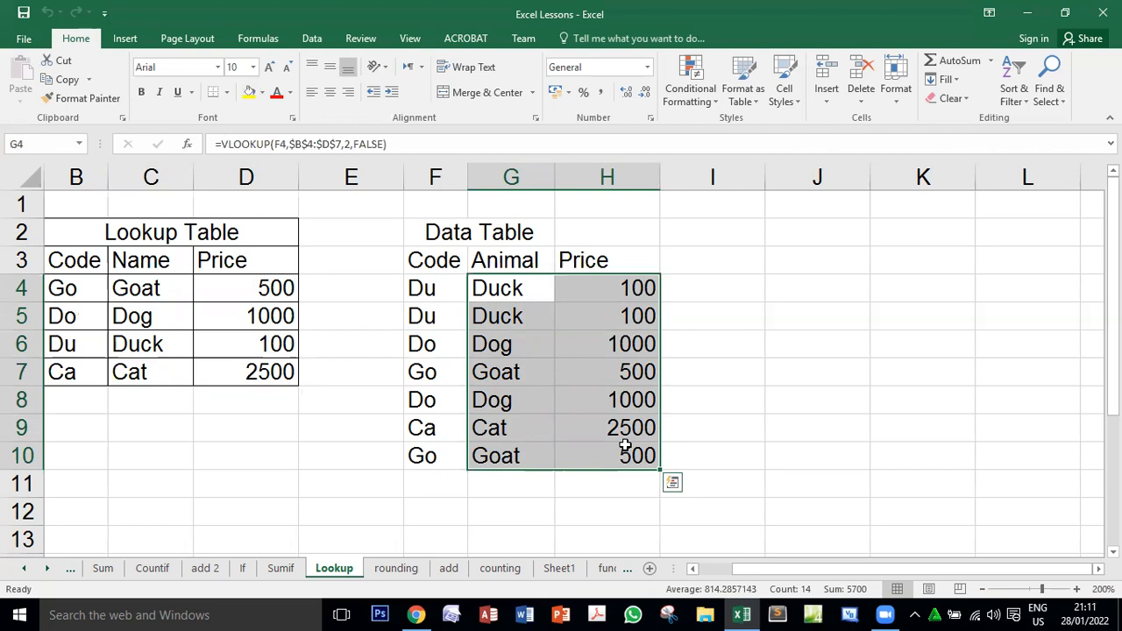
{"action": "key", "text": "Delete"}
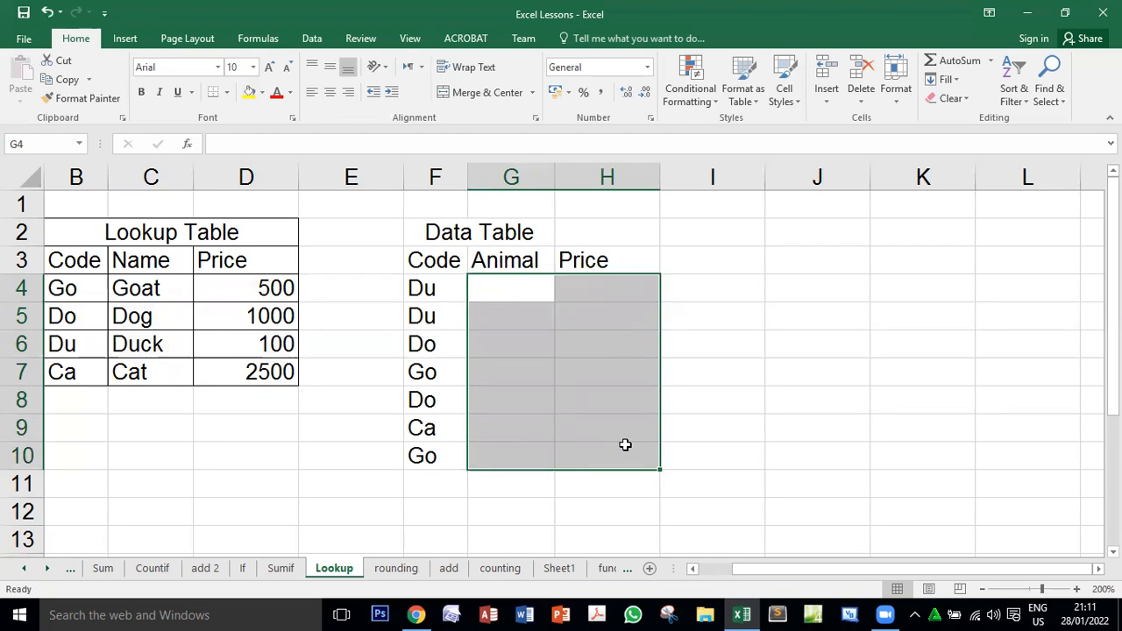
- Compare the Data Table's Code, Animal and Price columns with the Lookup Table range B4:D7 that supplies their values
{"action": "left_click", "coordinate": [513, 286]}
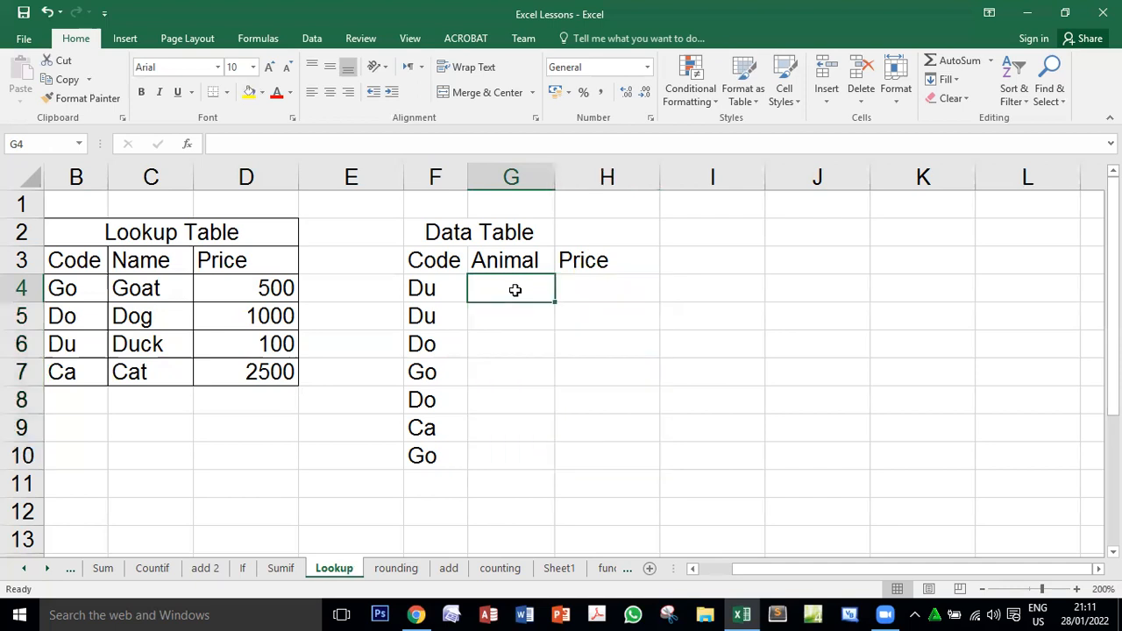
{"action": "left_click_drag", "start_coordinate": [513, 287], "coordinate": [508, 441]}
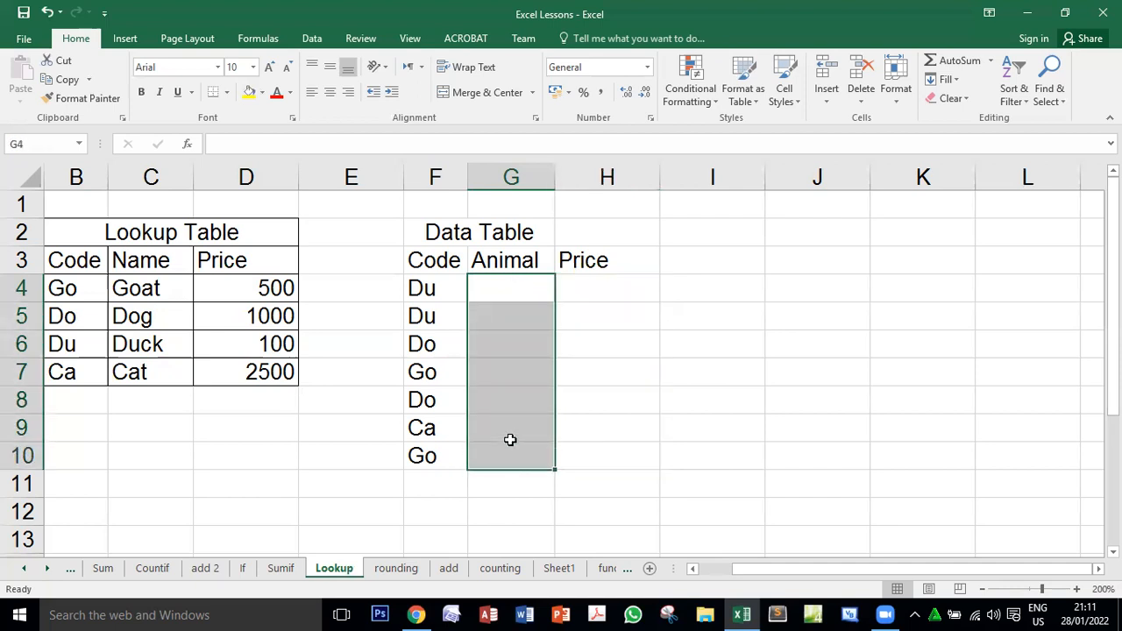
{"action": "left_click", "coordinate": [501, 260]}
{"action": "left_click", "coordinate": [441, 290]}
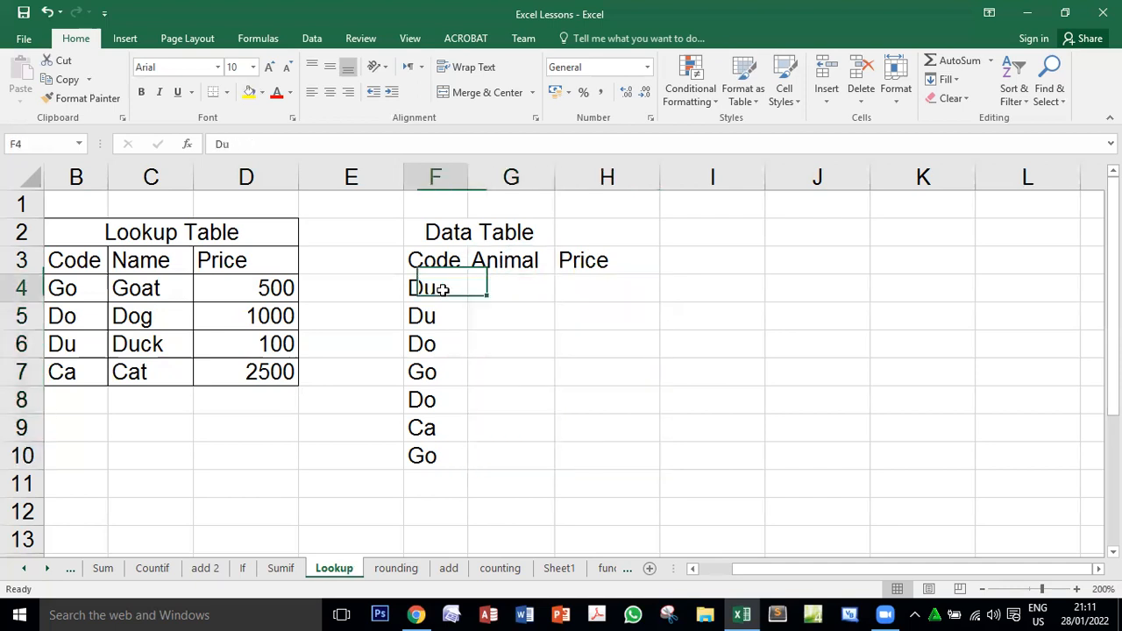
{"action": "left_click", "coordinate": [508, 286]}
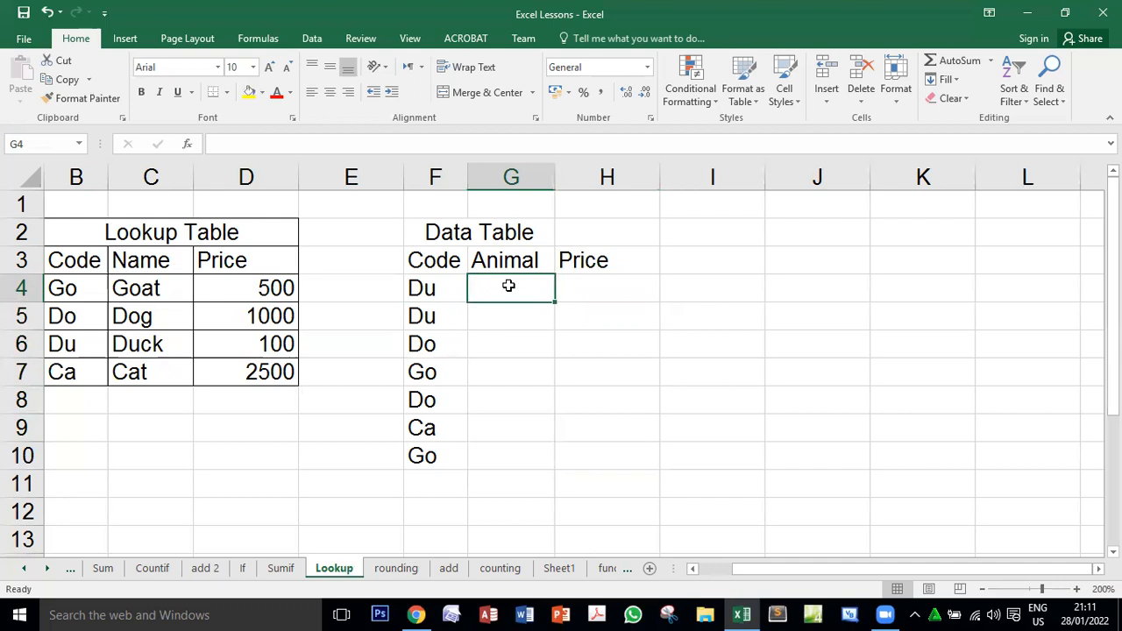
{"action": "left_click_drag", "start_coordinate": [70, 286], "coordinate": [256, 372]}
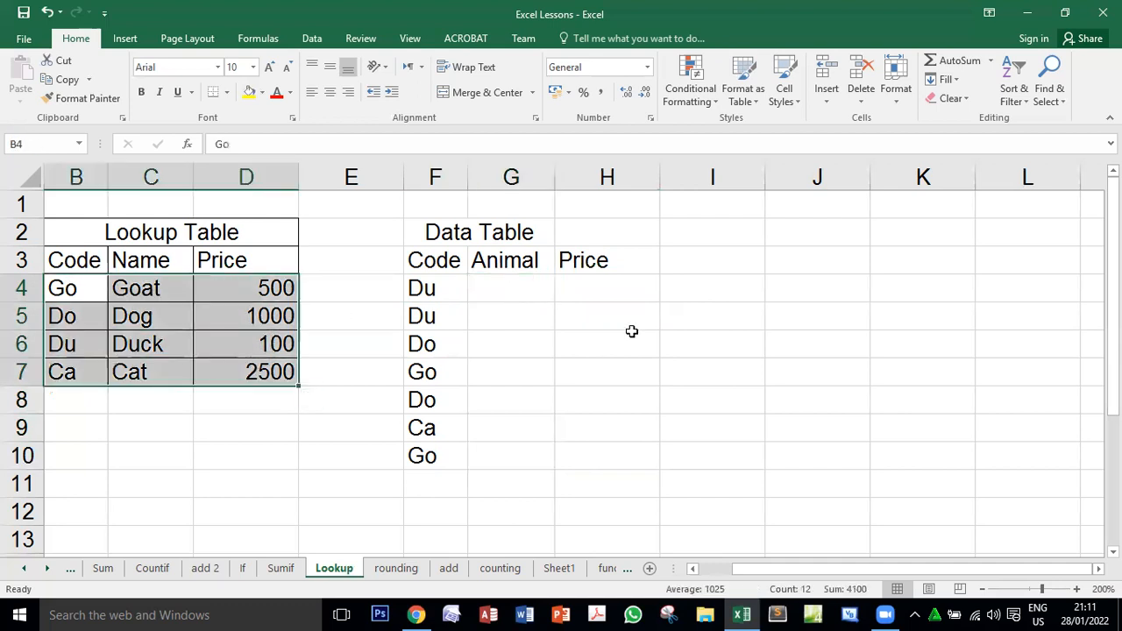
{"action": "left_click_drag", "start_coordinate": [596, 283], "coordinate": [610, 445]}
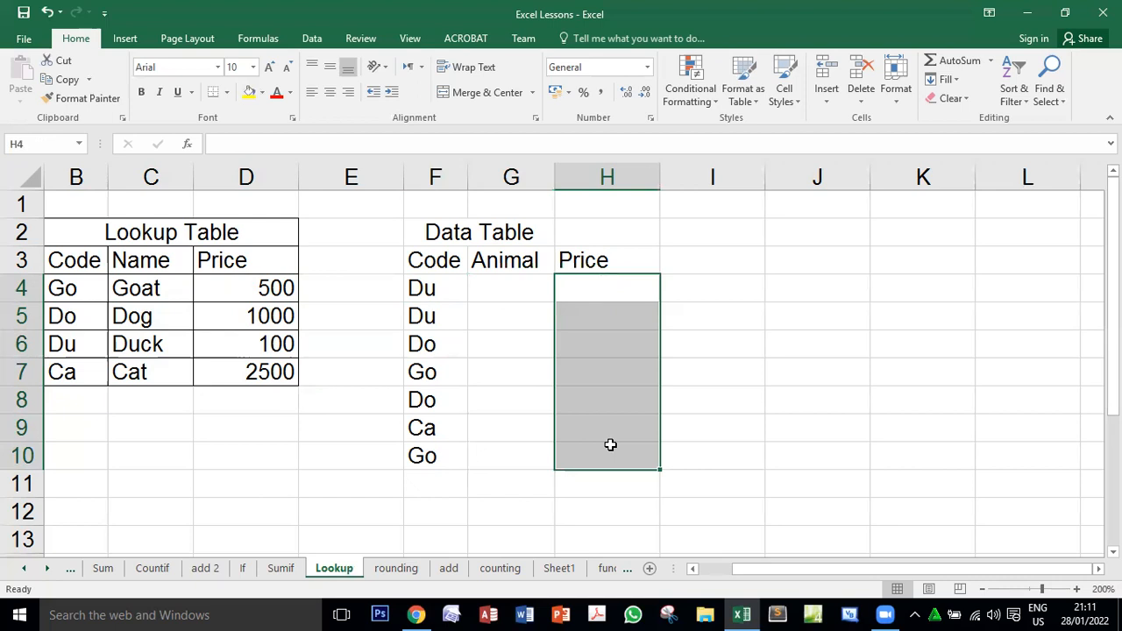
{"action": "left_click", "coordinate": [242, 289]}
{"action": "left_click_drag", "start_coordinate": [244, 349], "coordinate": [248, 369]}
{"action": "left_click_drag", "start_coordinate": [76, 286], "coordinate": [264, 372]}
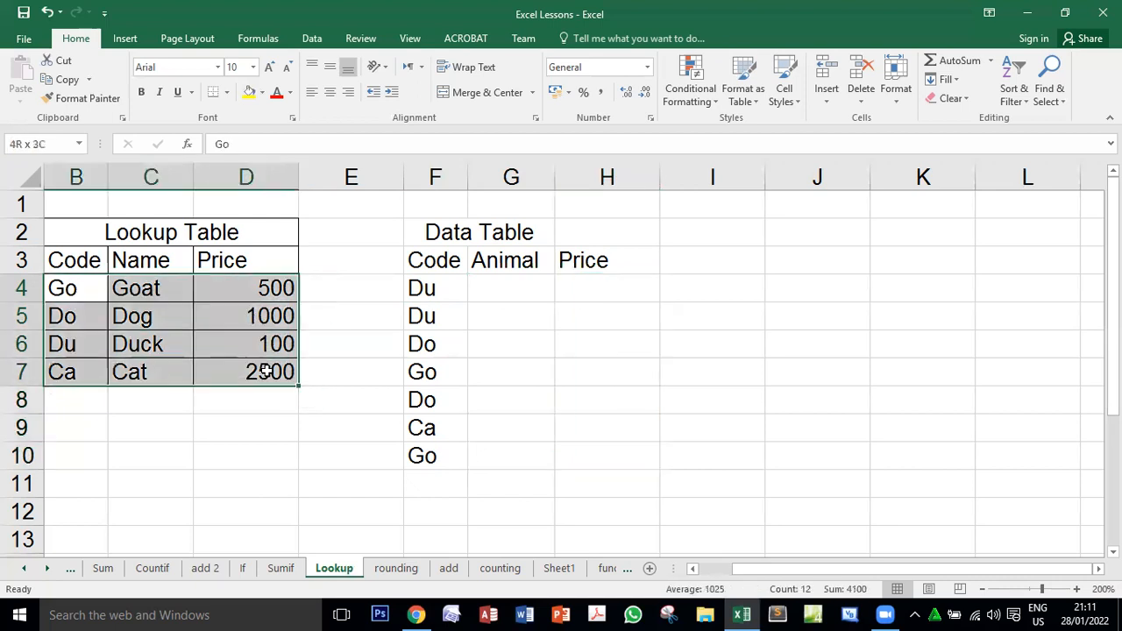
- Find the VLOOKUP function by searching for "vlookup" and insert it into the first Animal cell, G4
{"action": "left_click", "coordinate": [500, 295]}
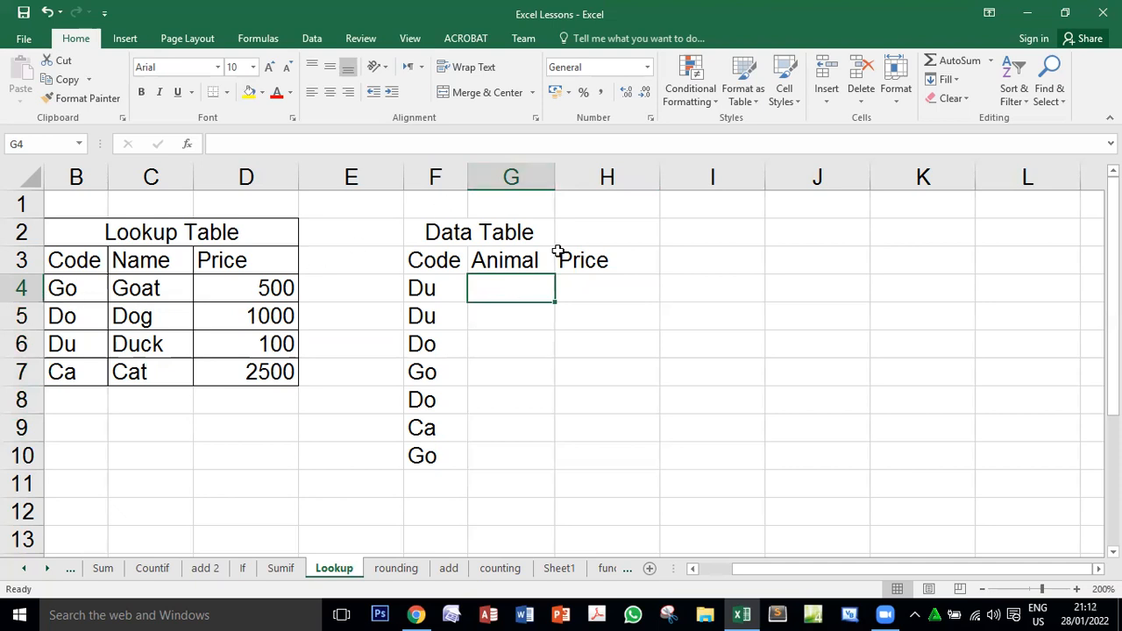
{"action": "left_click", "coordinate": [188, 147]}
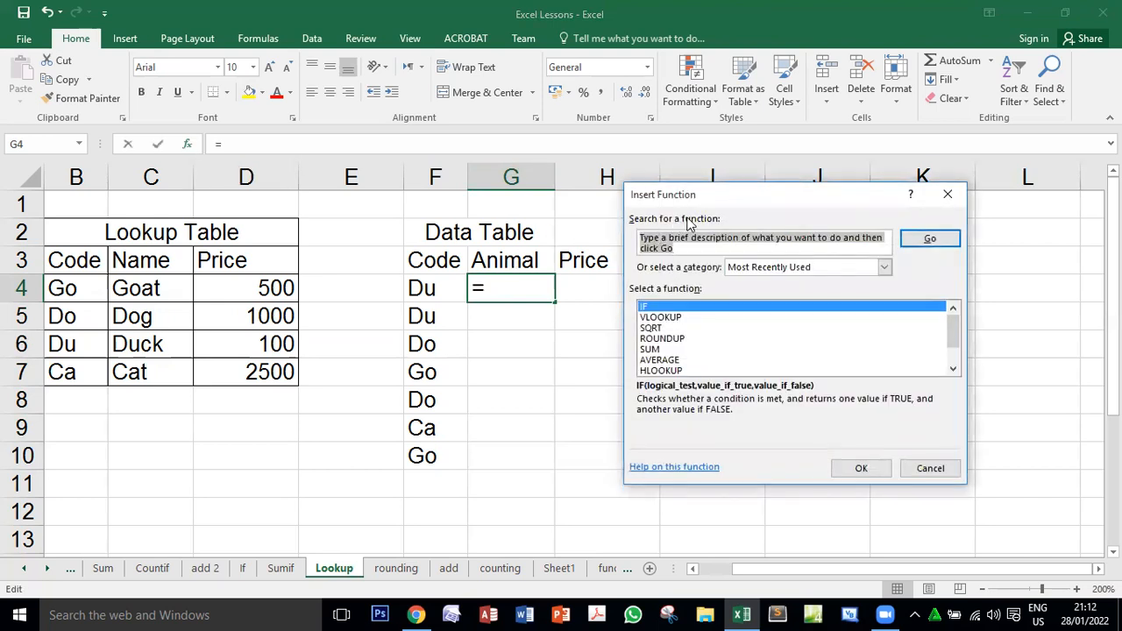
{"action": "left_click", "coordinate": [683, 242]}
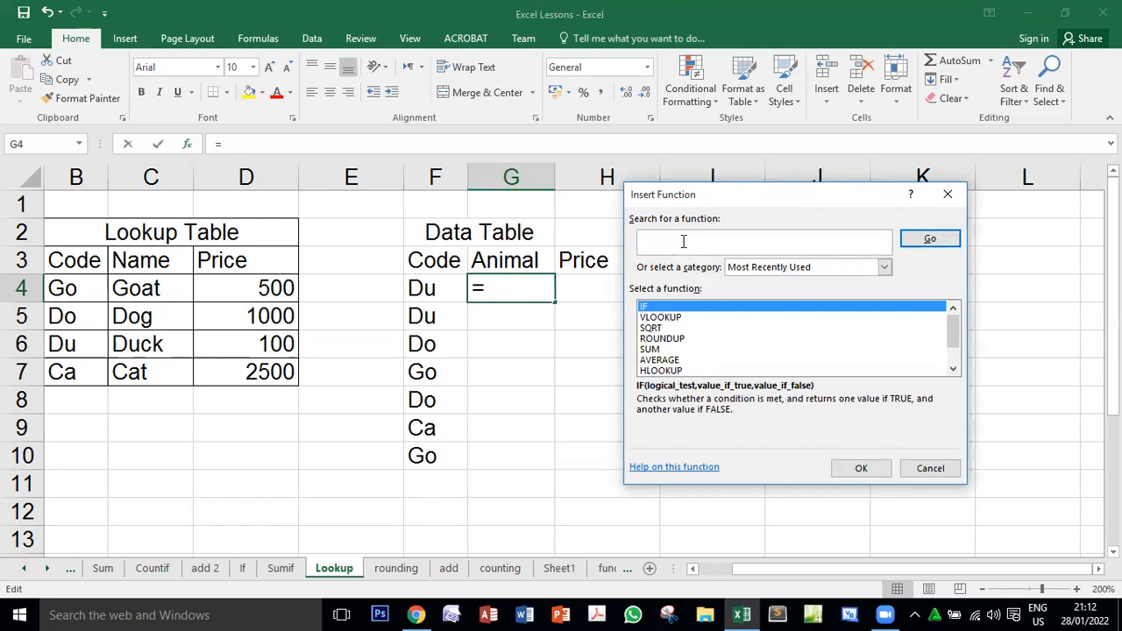
{"action": "type", "text": "vlookup"}
{"action": "left_click", "coordinate": [925, 242]}
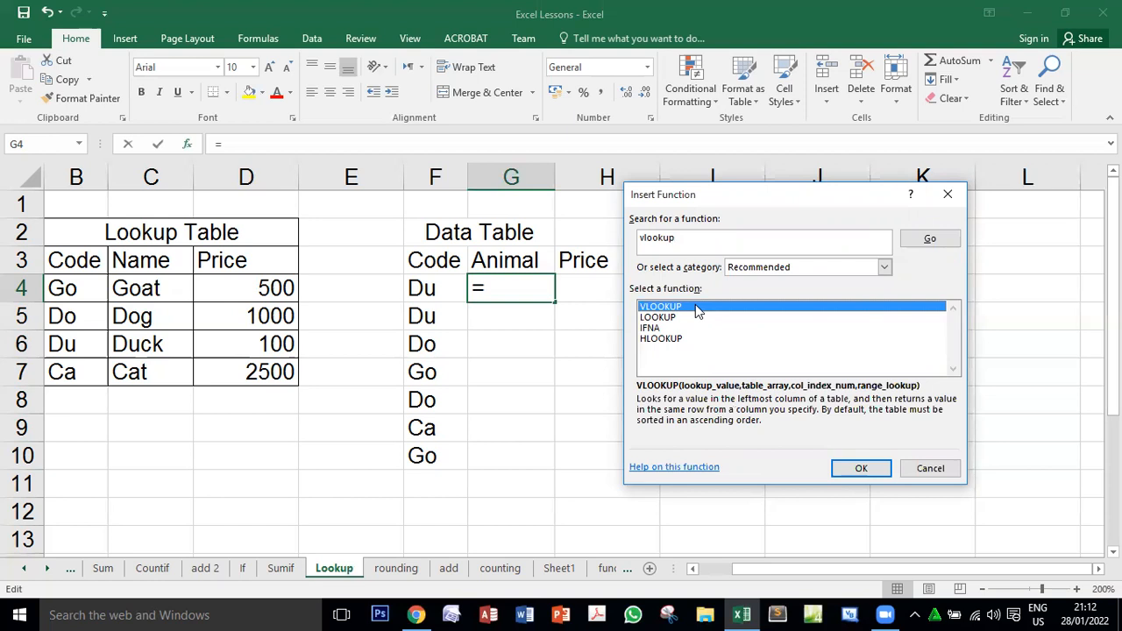
{"action": "left_click", "coordinate": [861, 469]}
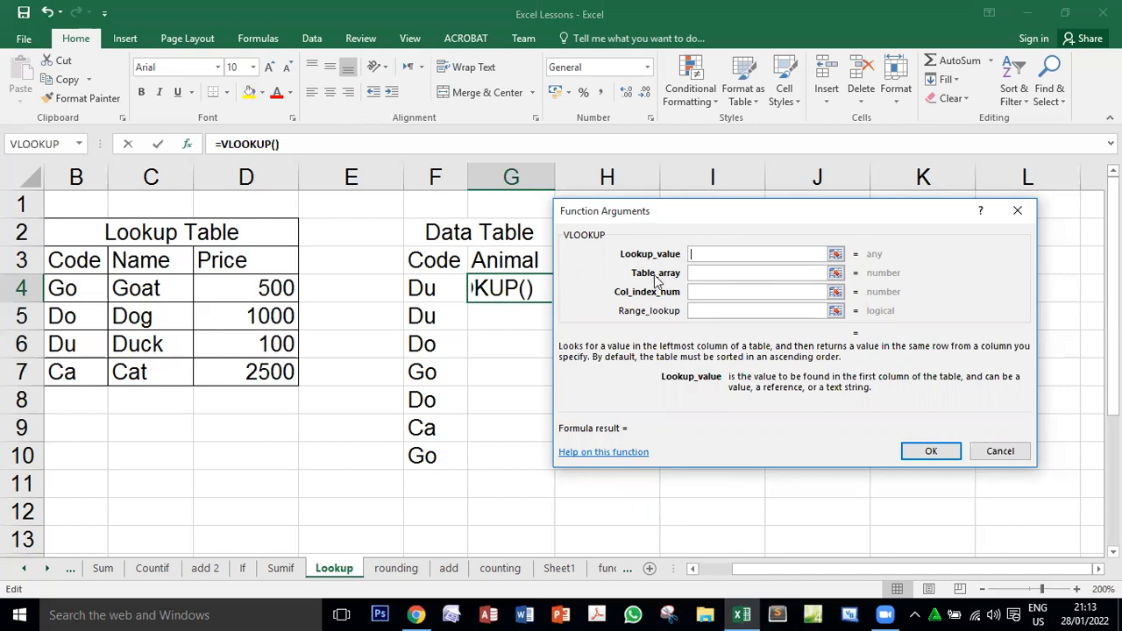
- Review the VLOOKUP argument descriptions and set Lookup_value to the first Data Table code, cell F4
{"action": "left_click", "coordinate": [710, 273]}
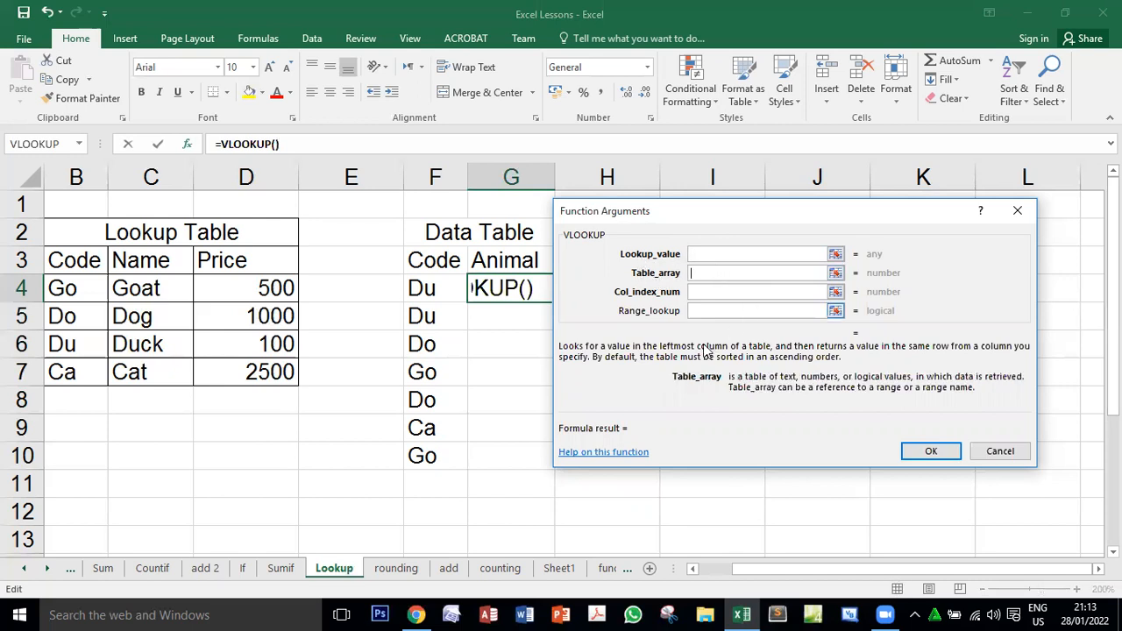
{"action": "left_click", "coordinate": [706, 294]}
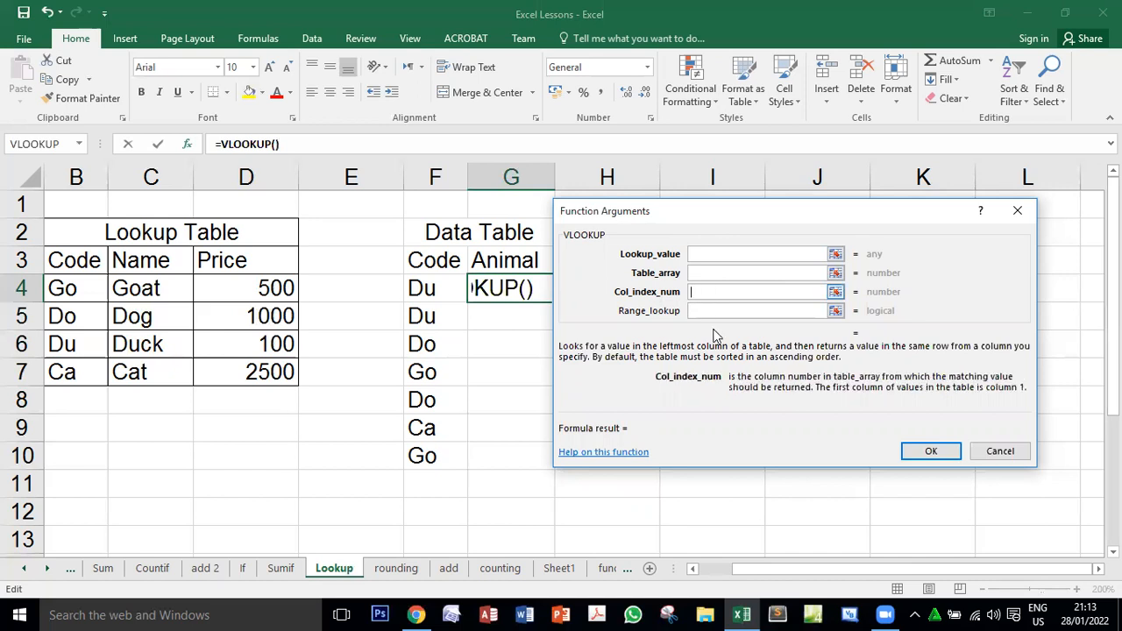
{"action": "left_click", "coordinate": [698, 311]}
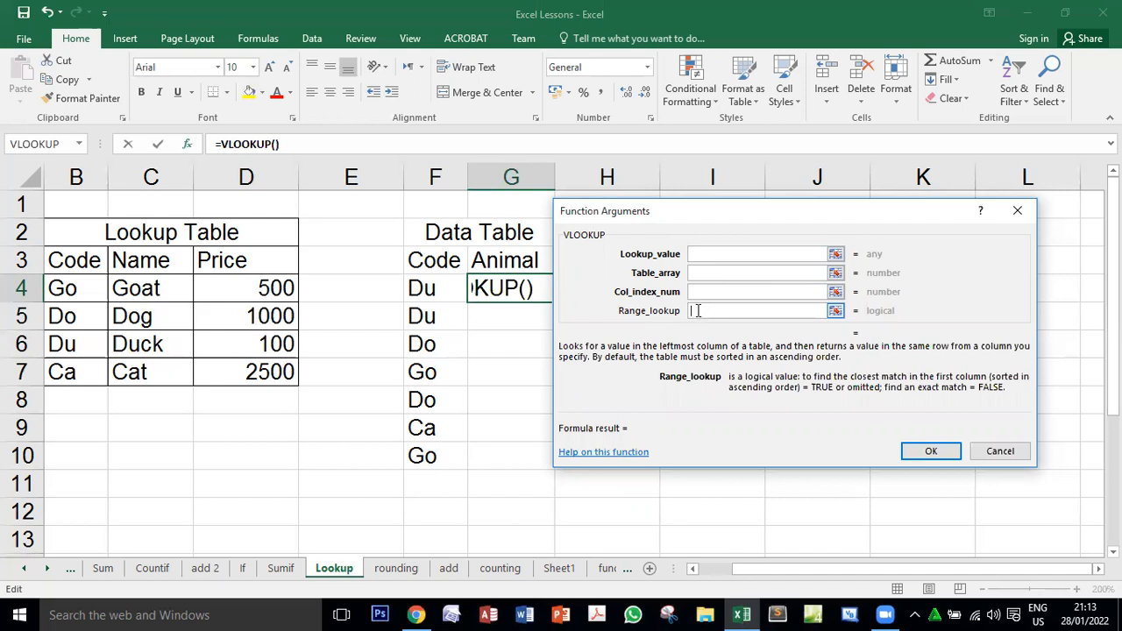
{"action": "left_click", "coordinate": [710, 254]}
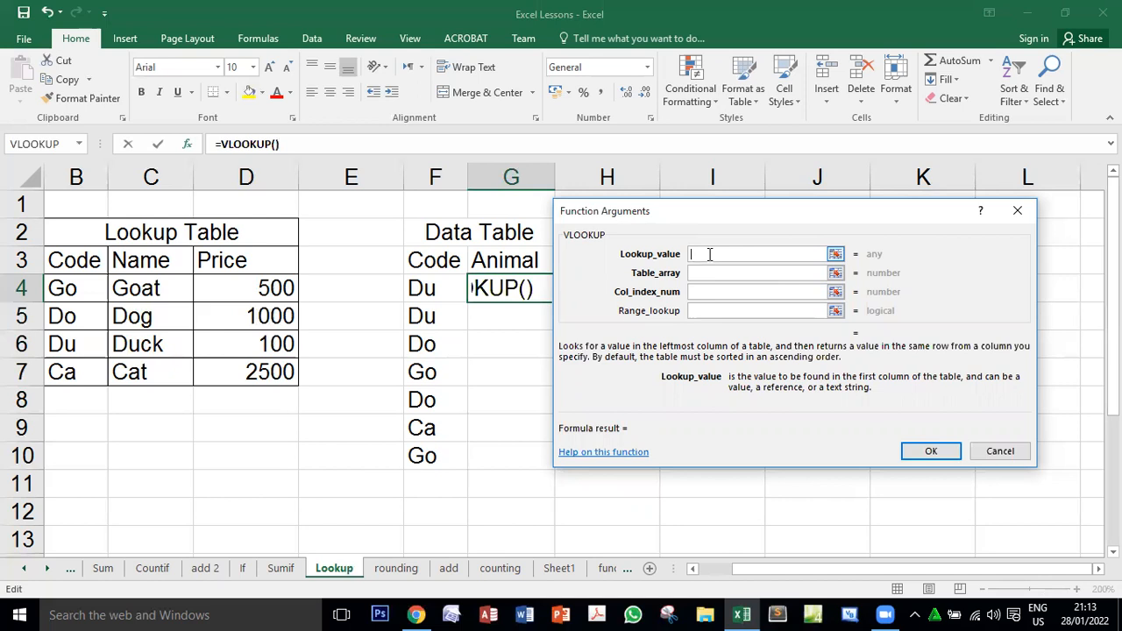
{"action": "left_click", "coordinate": [429, 288]}
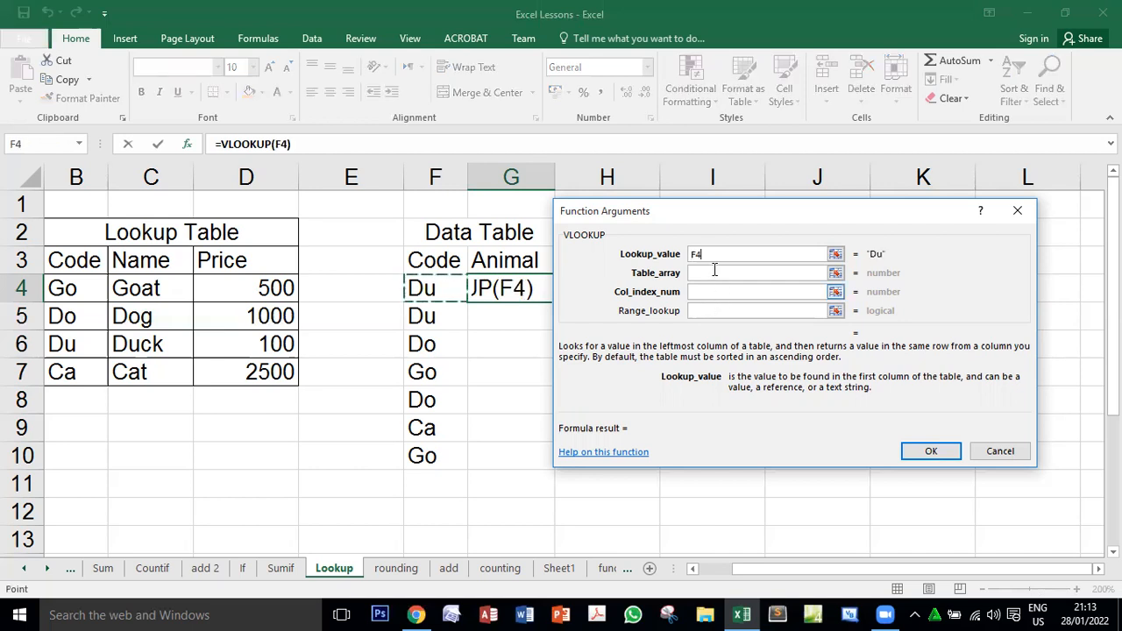
- Set the VLOOKUP Table_array argument to the Lookup Table range B4:D7
{"action": "left_click", "coordinate": [426, 284]}
{"action": "left_click", "coordinate": [712, 274]}
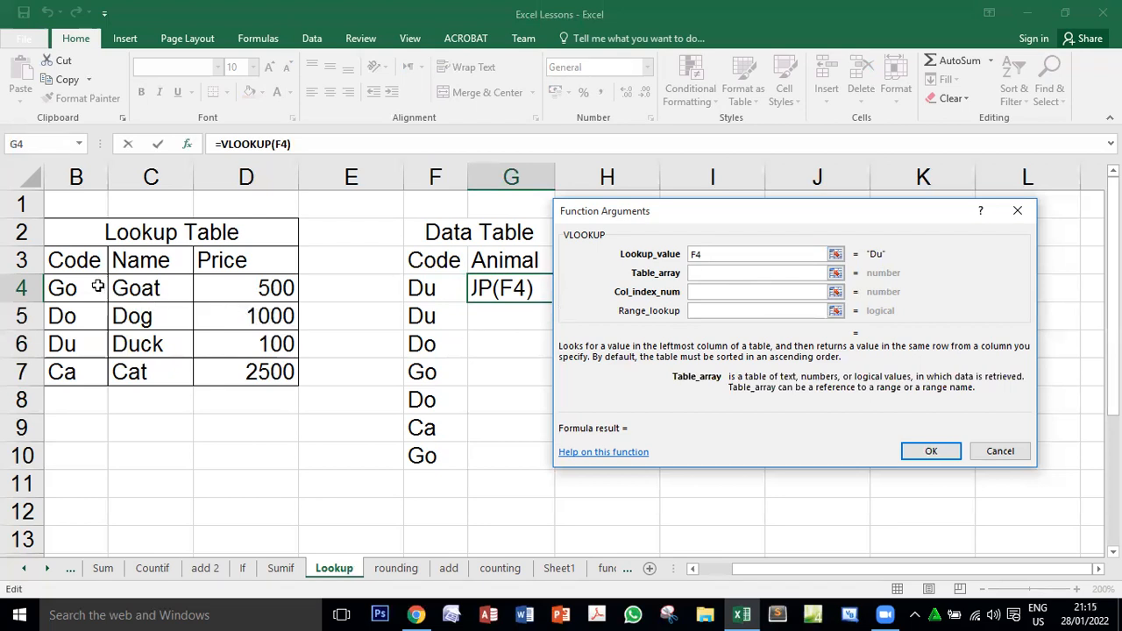
{"action": "left_click_drag", "start_coordinate": [68, 288], "coordinate": [273, 368]}
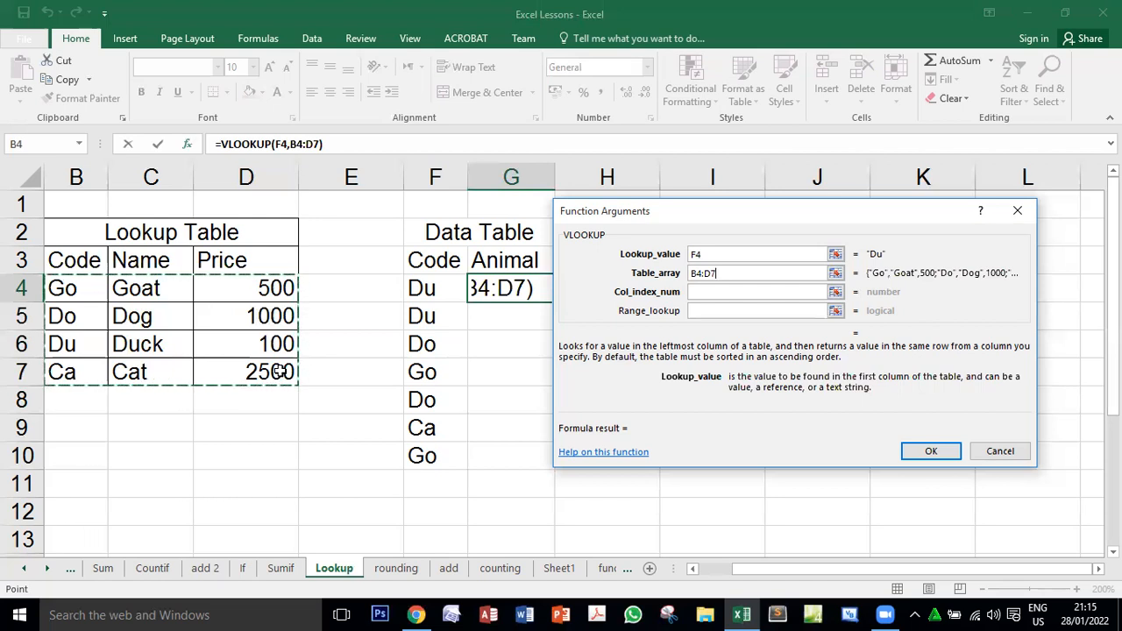
- Set Col_index_num to 2 and Range_lookup to false, and complete the VLOOKUP in G4
{"action": "left_click", "coordinate": [696, 292]}
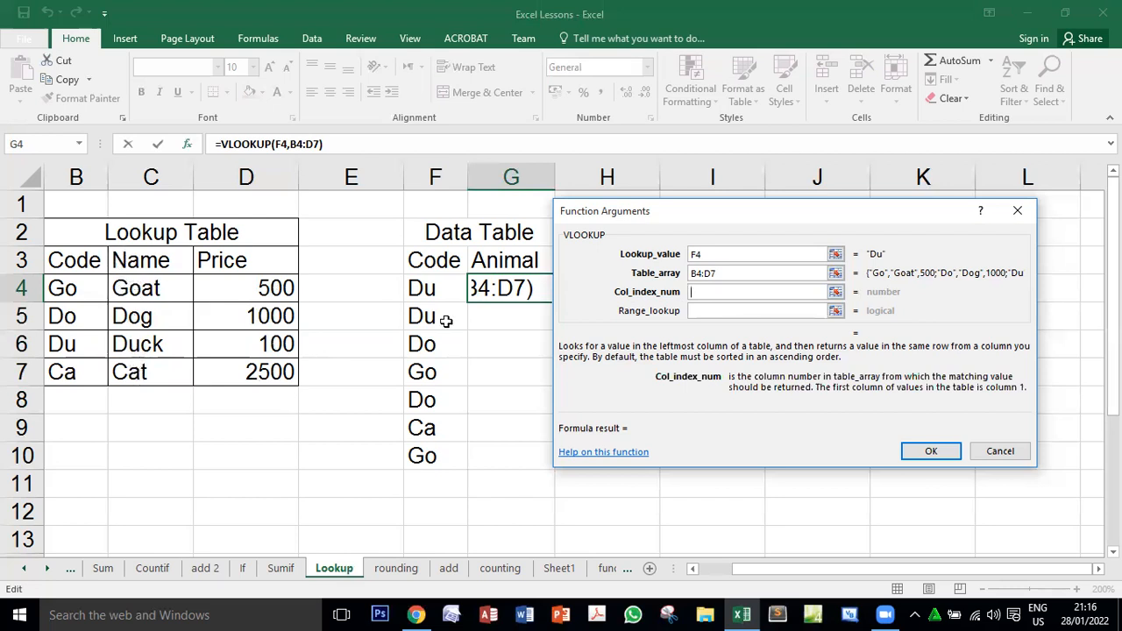
{"action": "left_click", "coordinate": [703, 295]}
{"action": "type", "text": "2"}
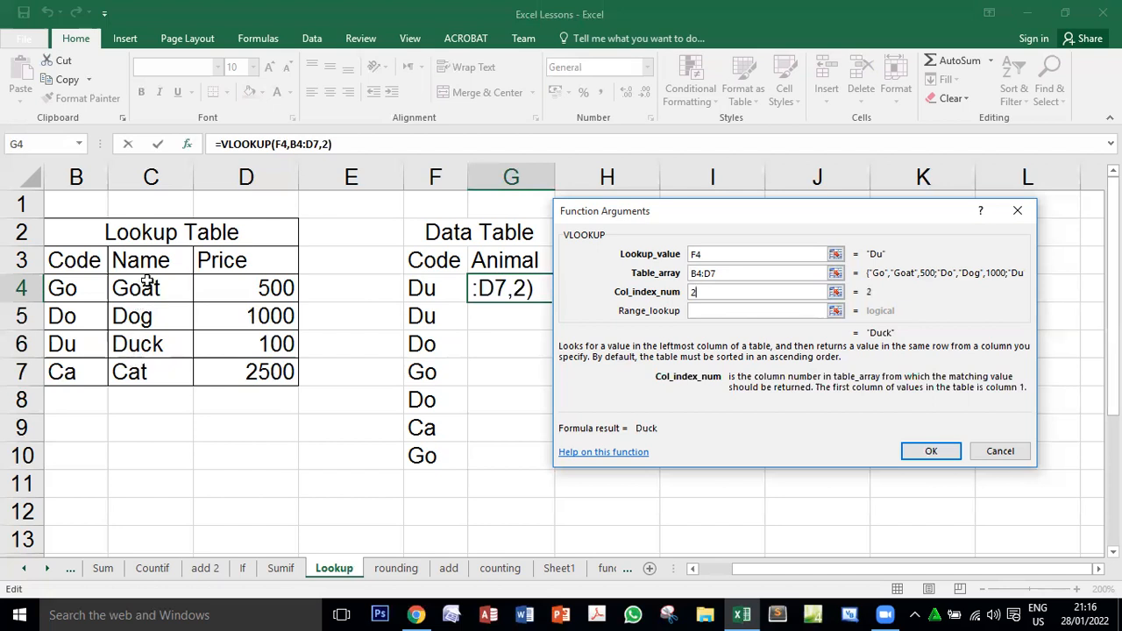
{"action": "left_click", "coordinate": [700, 315]}
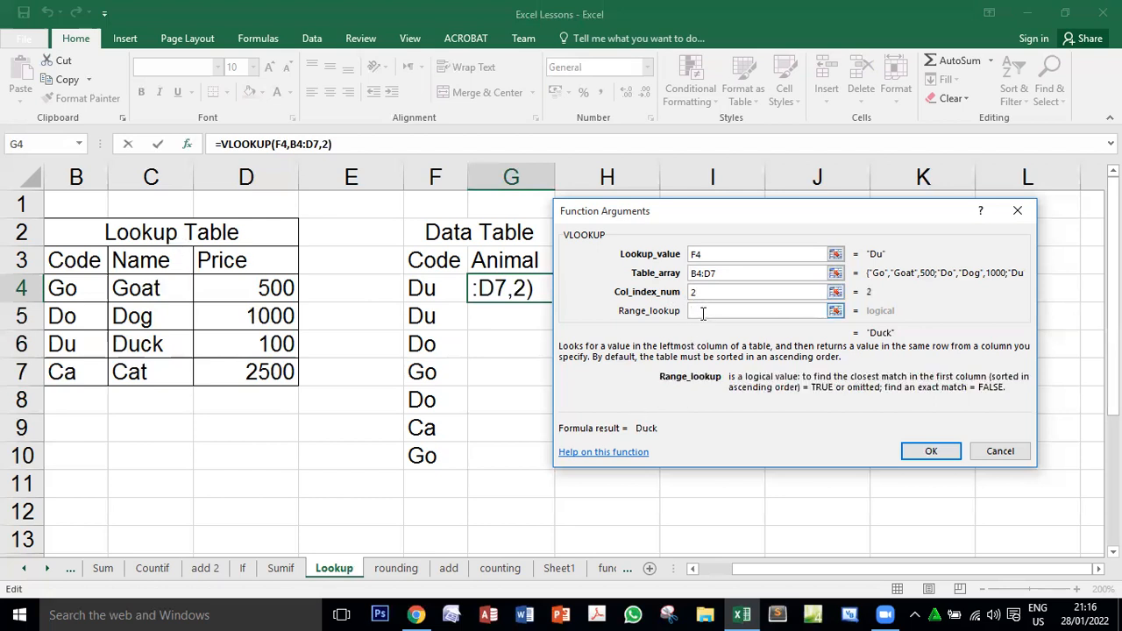
{"action": "type", "text": "false"}
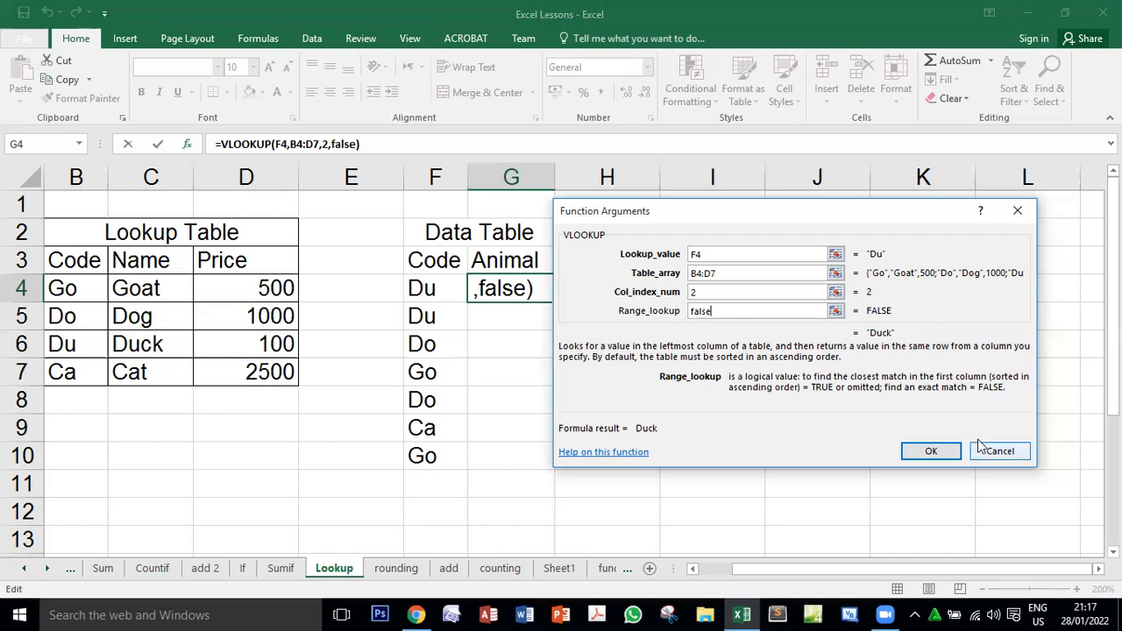
{"action": "left_click", "coordinate": [942, 450]}
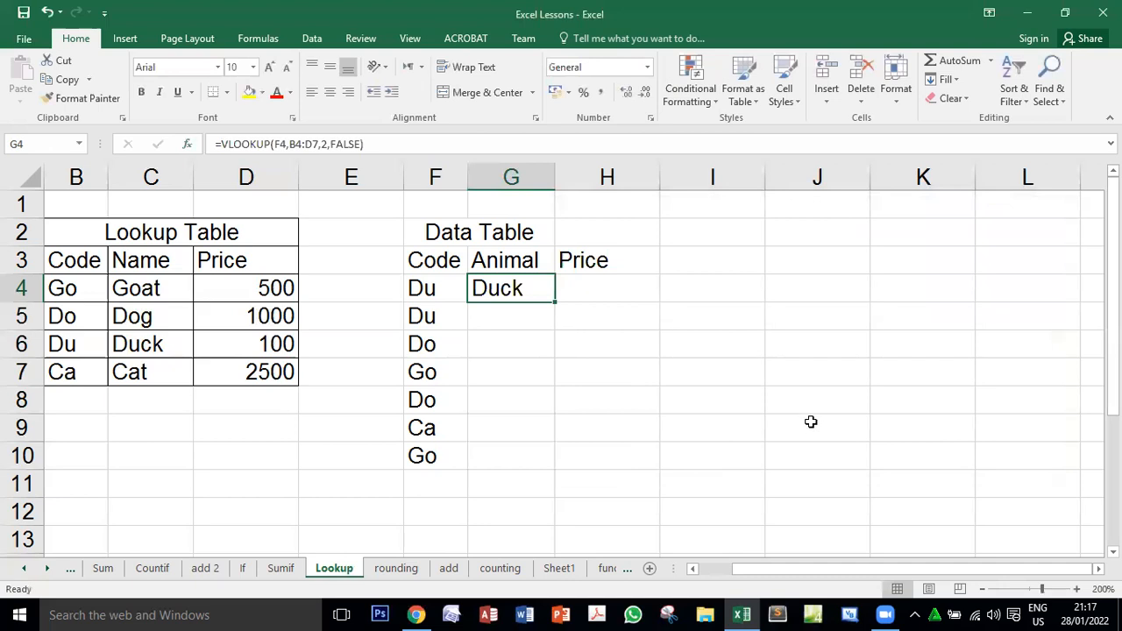
- Review the VLOOKUP formula in G4 and copy it down the Animal column through G10
{"action": "double_click", "coordinate": [523, 290]}
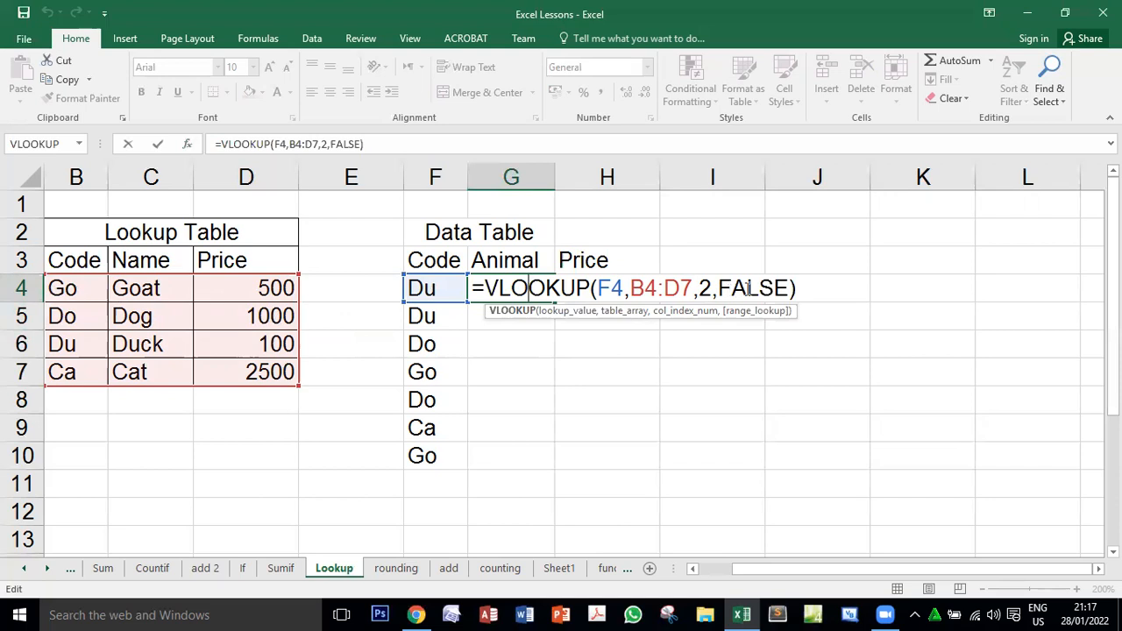
{"action": "key", "text": "Return"}
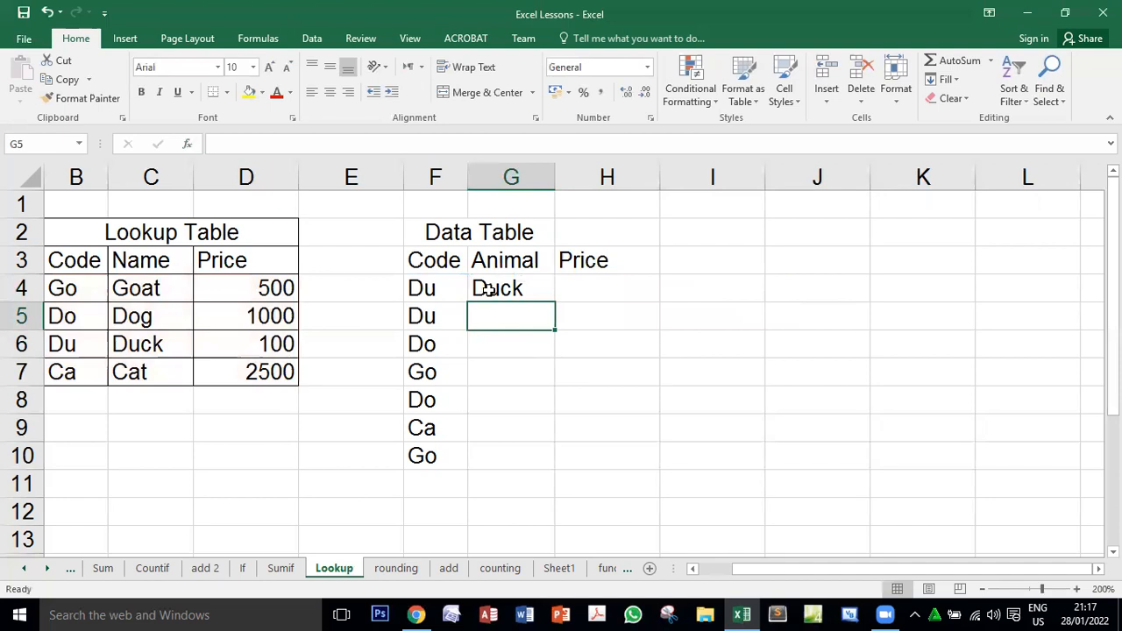
{"action": "left_click", "coordinate": [491, 290]}
{"action": "double_click", "coordinate": [506, 290]}
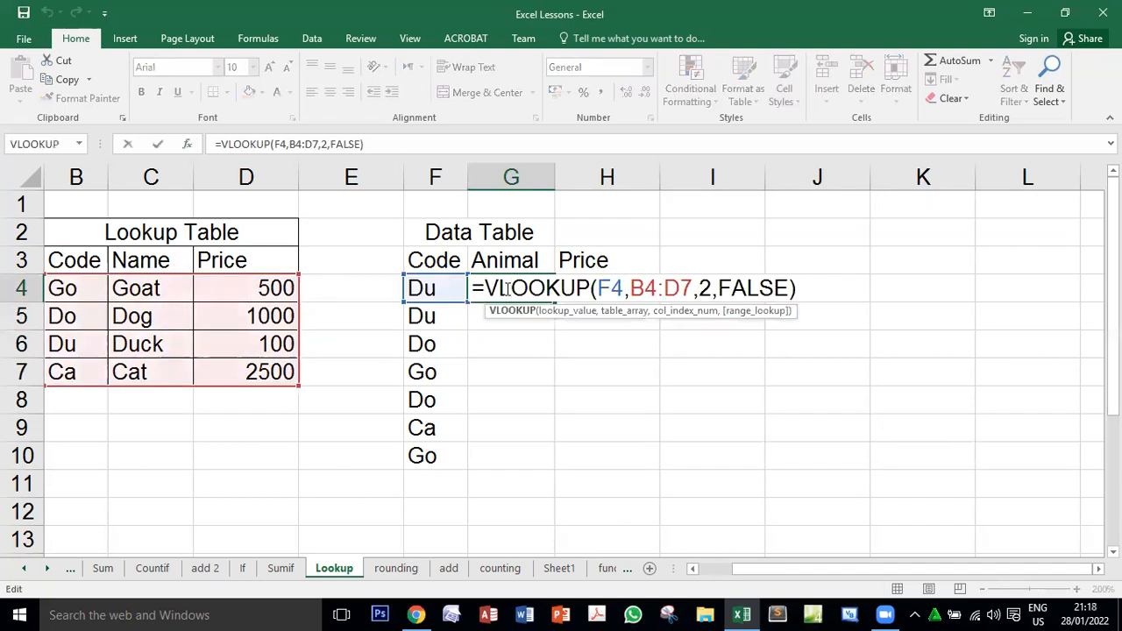
{"action": "key", "text": "Return"}
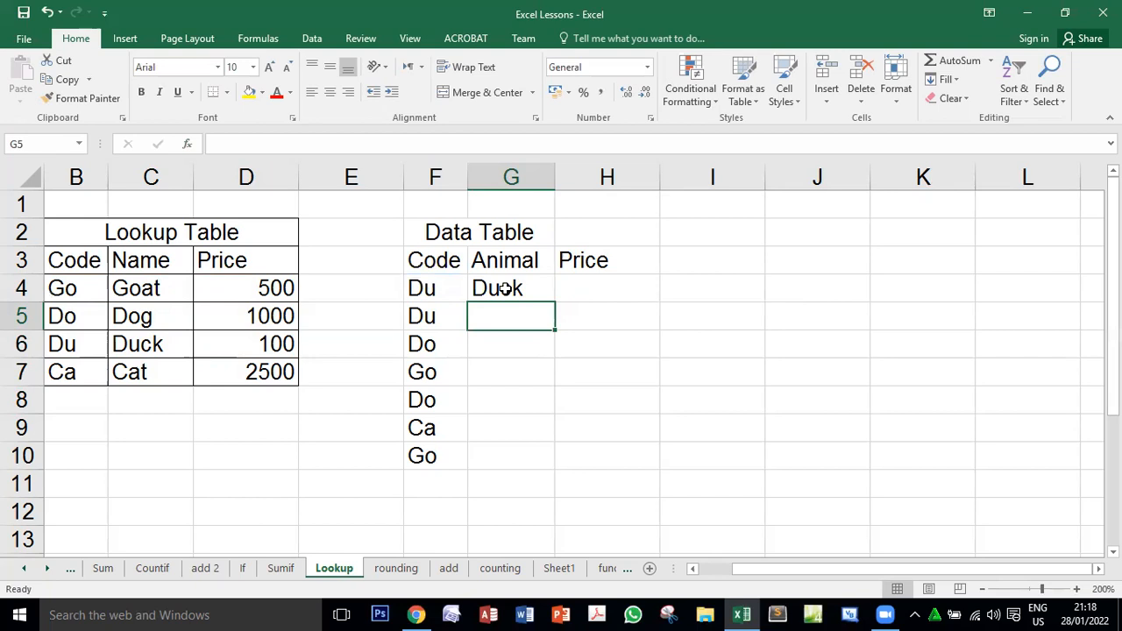
{"action": "left_click", "coordinate": [505, 289]}
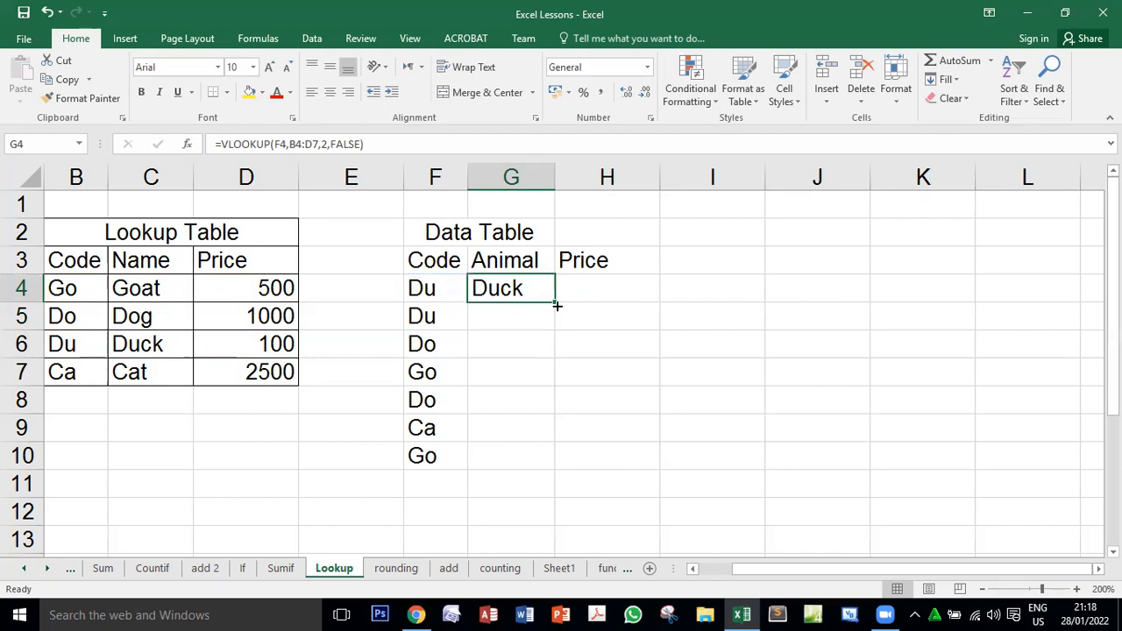
{"action": "left_click_drag", "start_coordinate": [555, 303], "coordinate": [560, 455]}
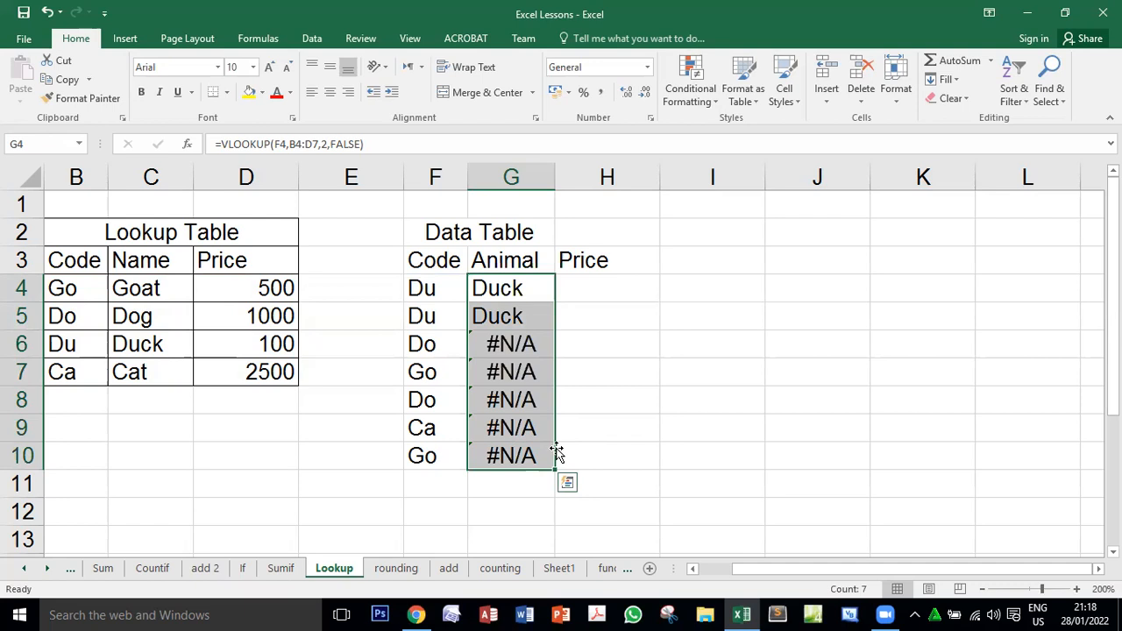
- Examine the lookup cell and table range referenced by the VLOOKUP formulas in the Animal column, from G4 down to G9
{"action": "double_click", "coordinate": [510, 288]}
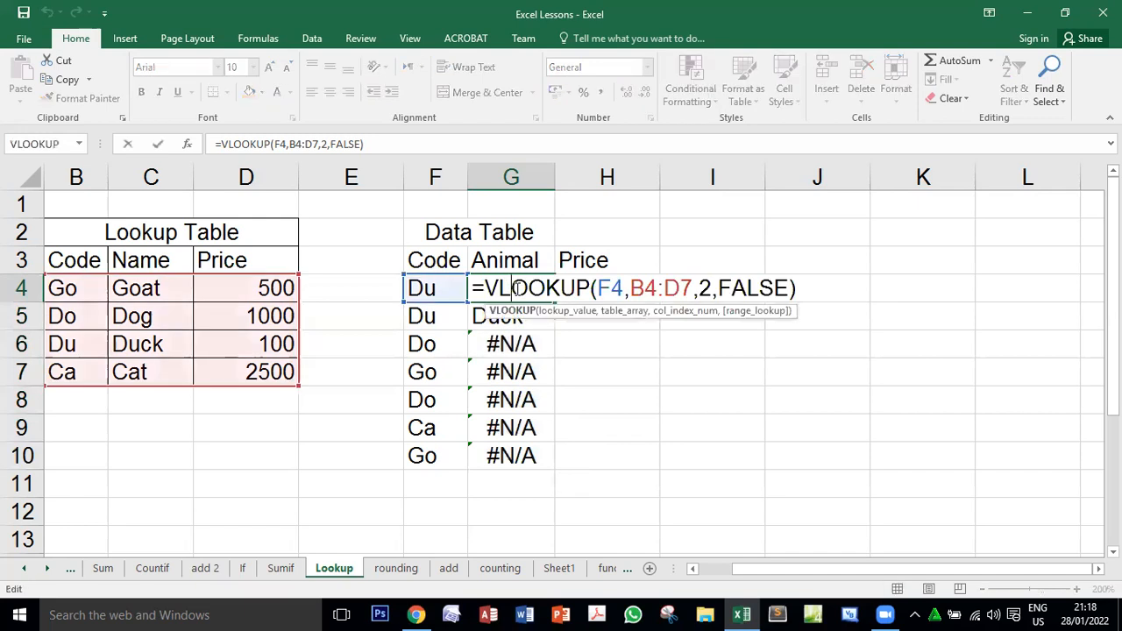
{"action": "key", "text": "Return"}
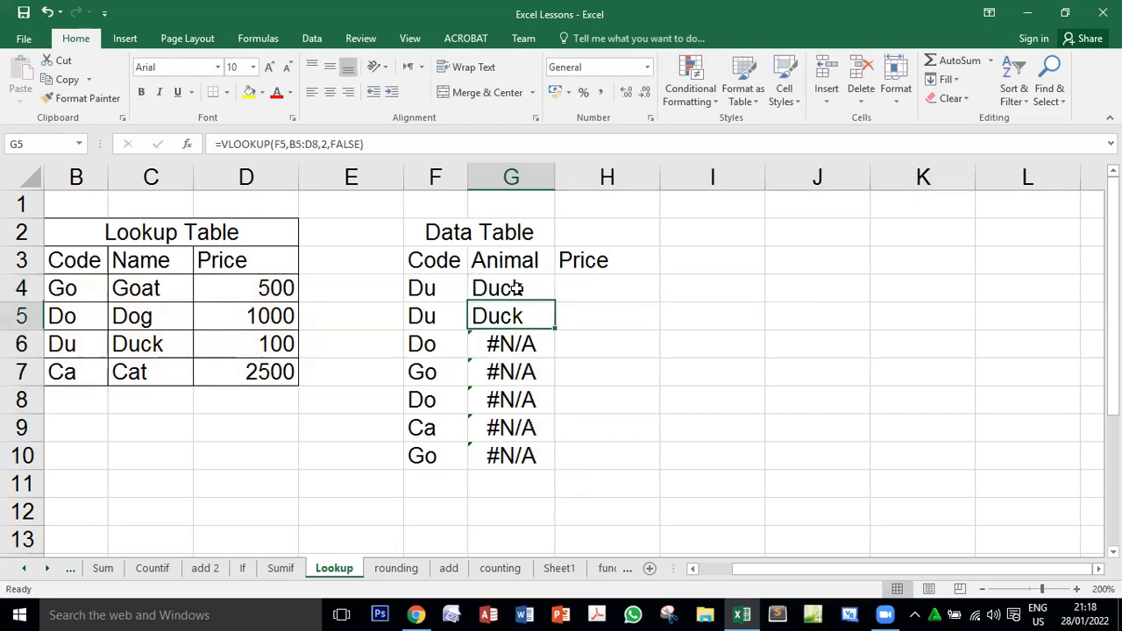
{"action": "double_click", "coordinate": [511, 316]}
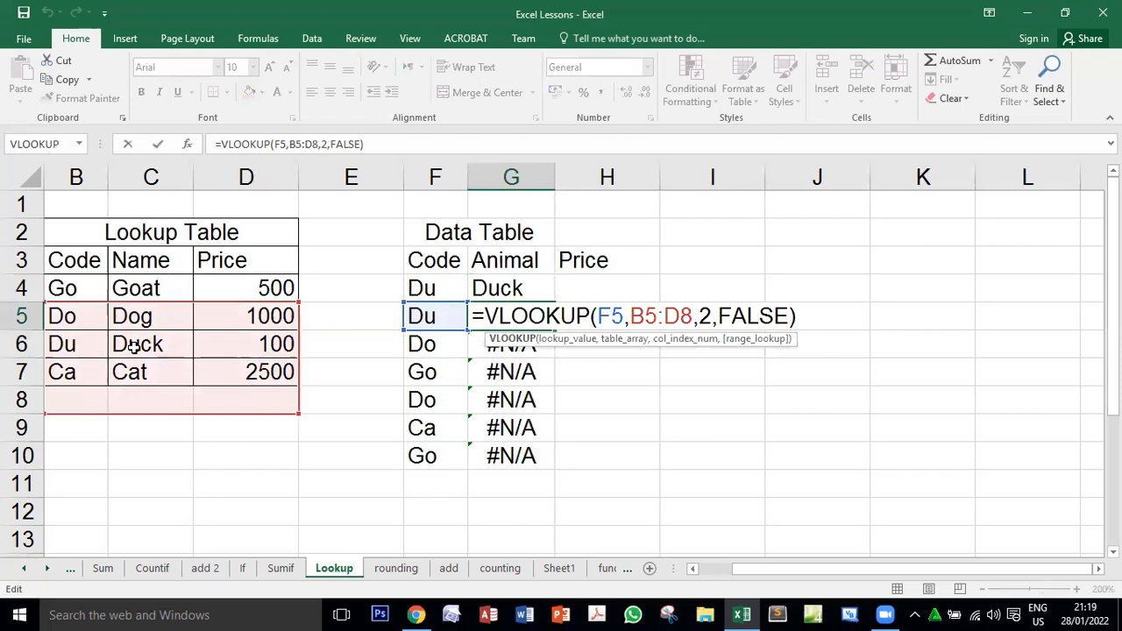
{"action": "key", "text": "Return"}
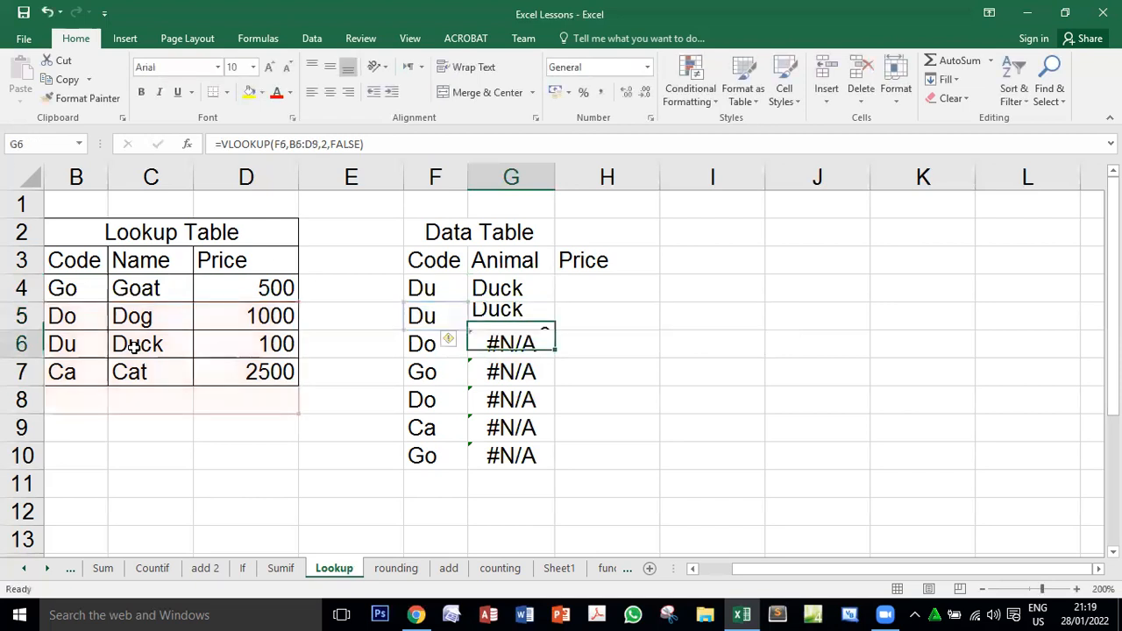
{"action": "double_click", "coordinate": [506, 342]}
{"action": "key", "text": "Return"}
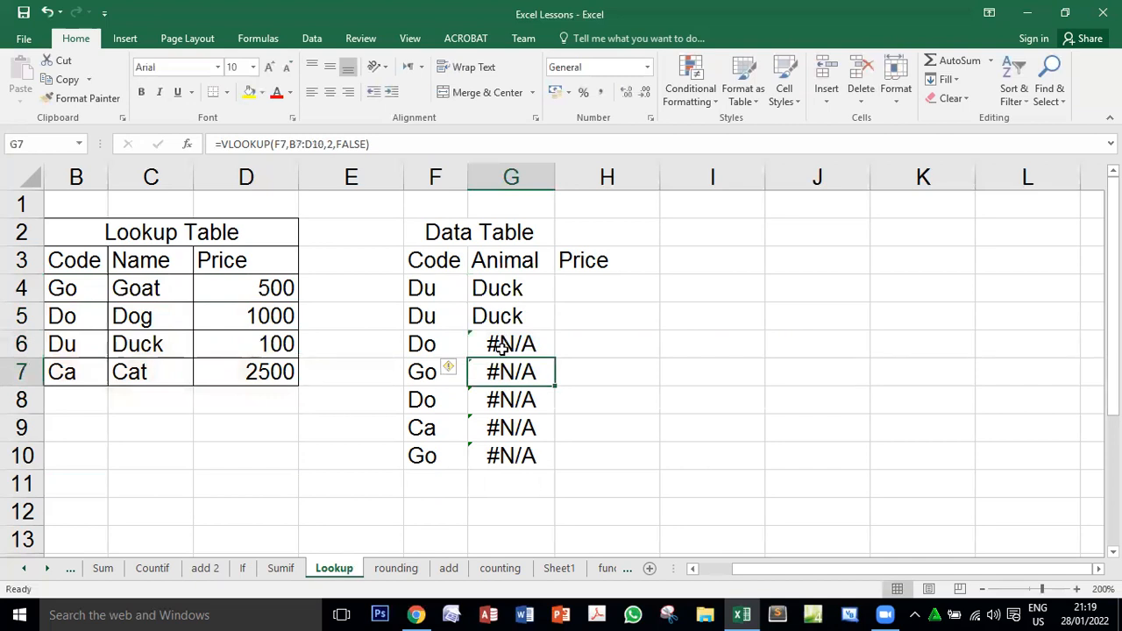
{"action": "double_click", "coordinate": [506, 375]}
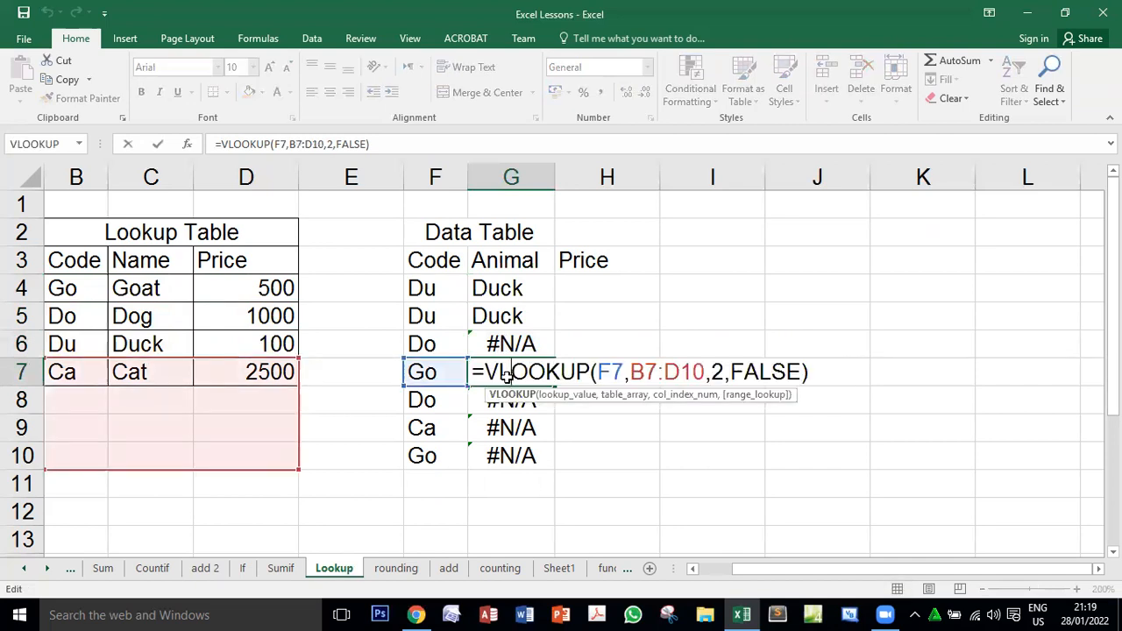
{"action": "key", "text": "Return"}
{"action": "double_click", "coordinate": [524, 427]}
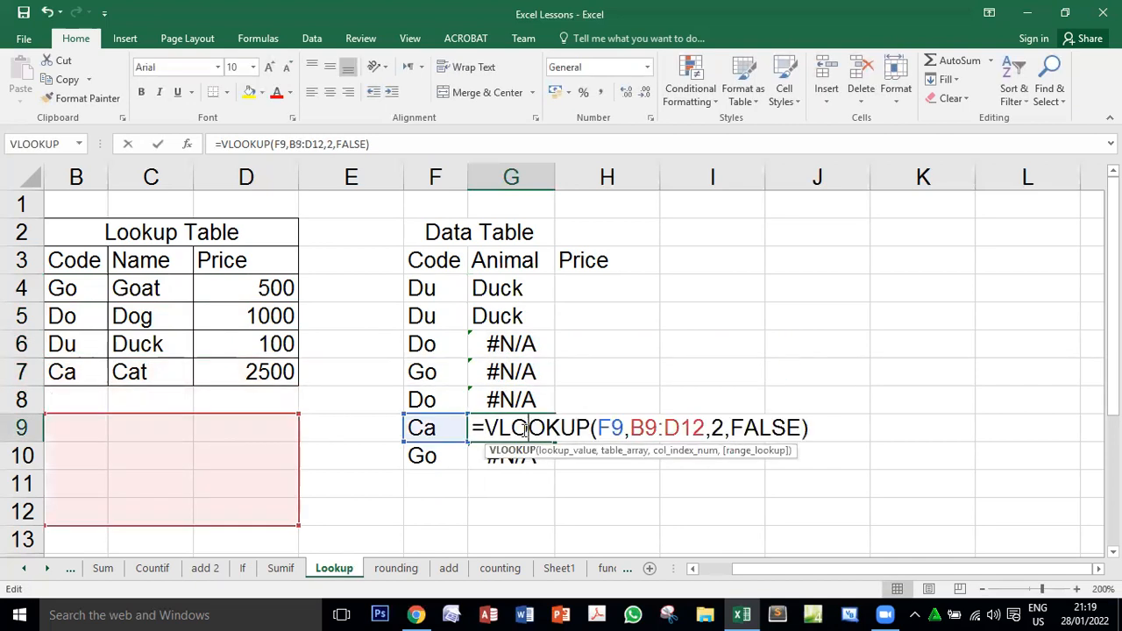
{"action": "key", "text": "Return"}
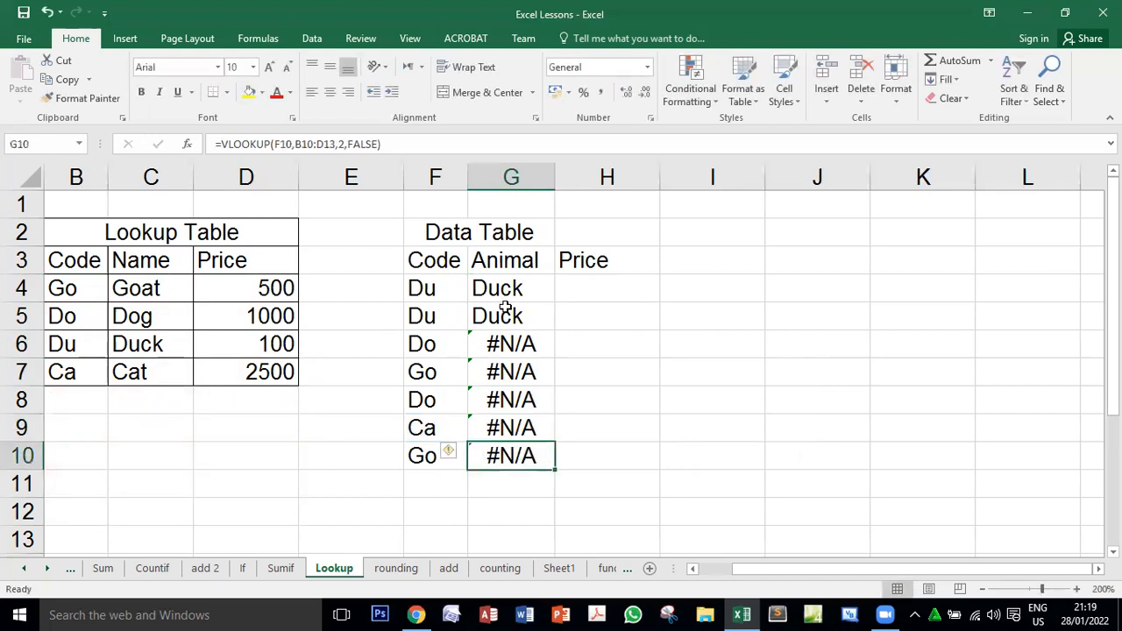
- Clear the copied VLOOKUP formulas from G5:G10
{"action": "left_click_drag", "start_coordinate": [506, 314], "coordinate": [510, 442]}
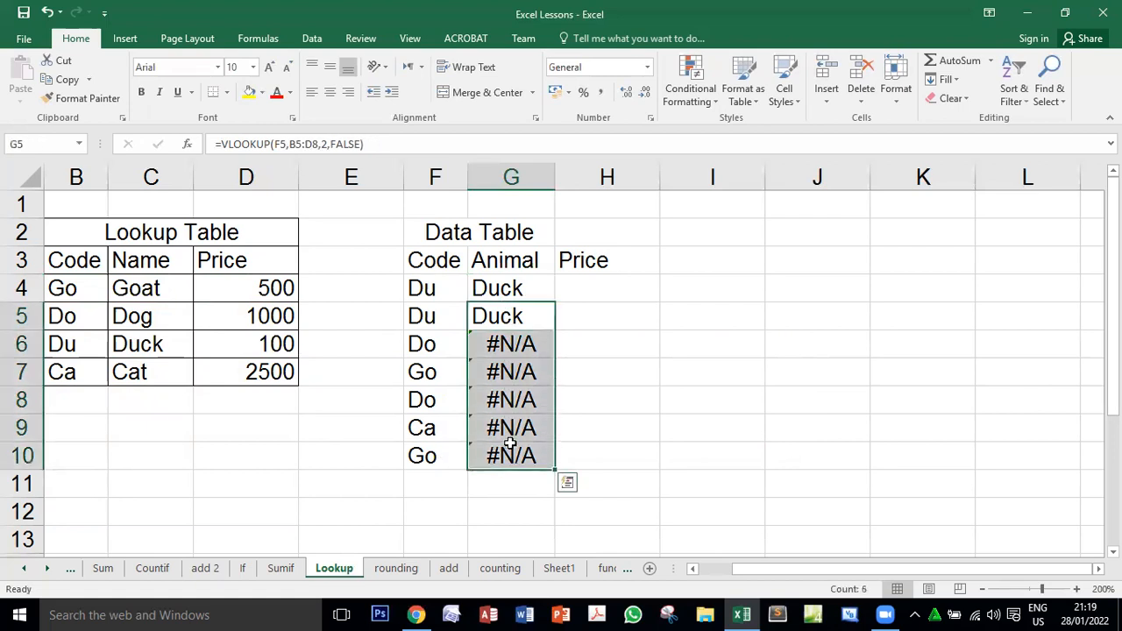
{"action": "key", "text": "Delete"}
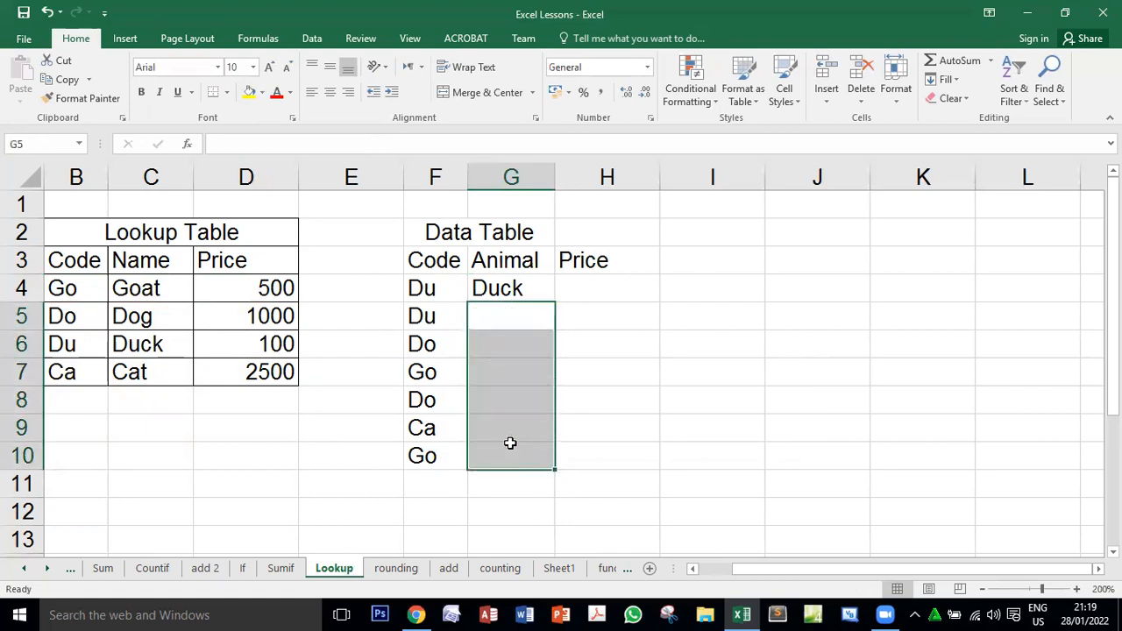
- Make the Table_array of the VLOOKUP in G4 absolute as $B$4:$D$7 and copy the formula down through G10
{"action": "left_click", "coordinate": [517, 290]}
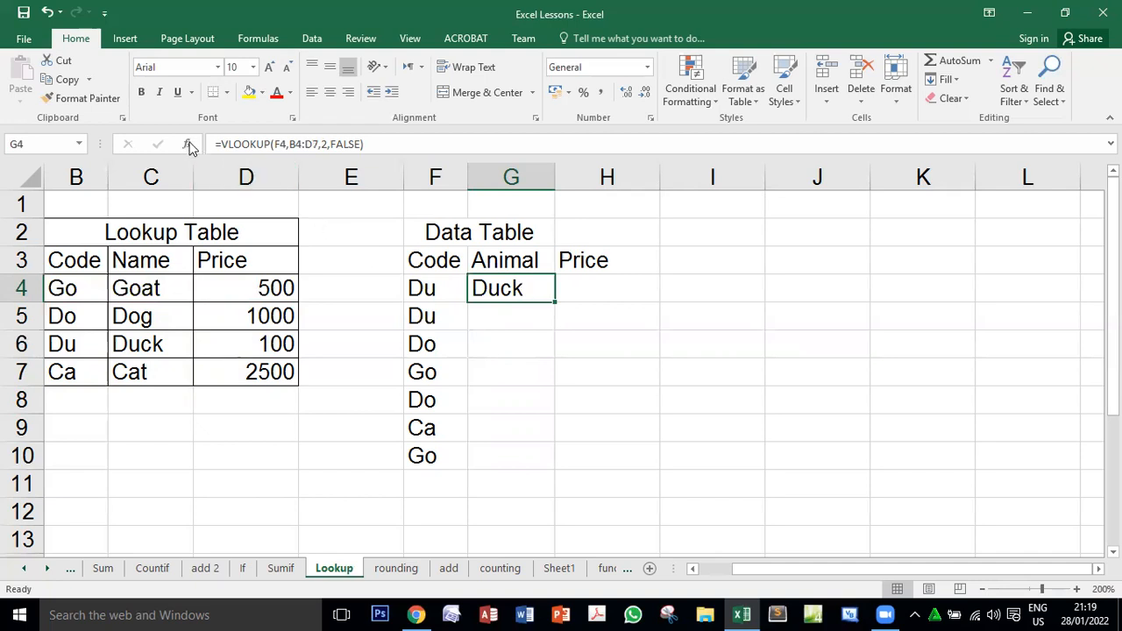
{"action": "left_click", "coordinate": [188, 145]}
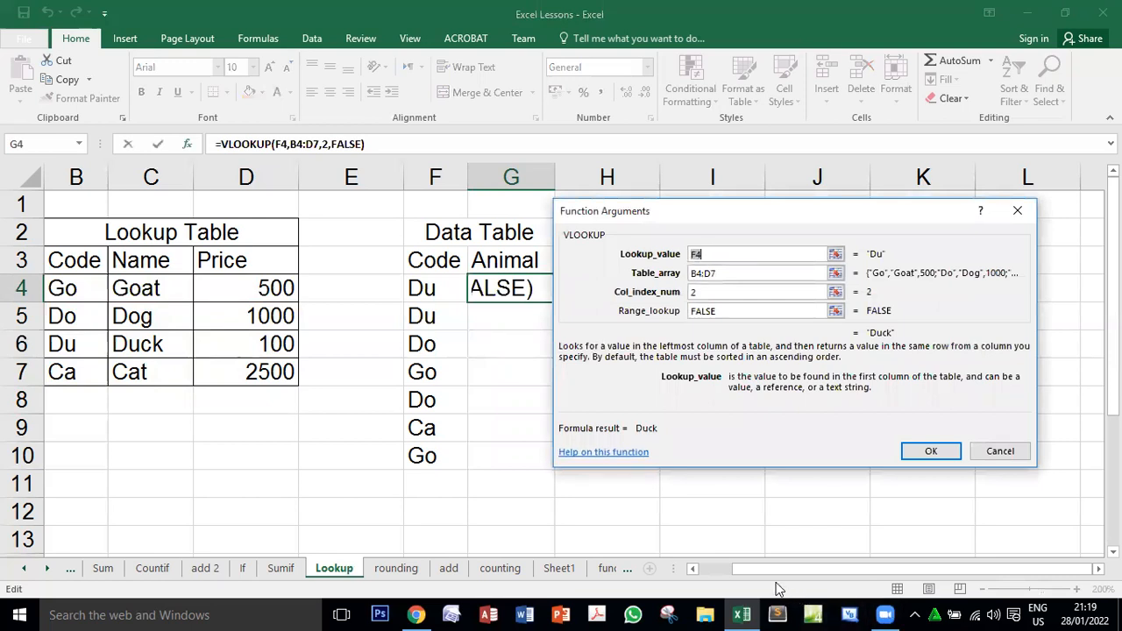
{"action": "left_click", "coordinate": [715, 274]}
{"action": "left_click_drag", "start_coordinate": [708, 276], "coordinate": [687, 279]}
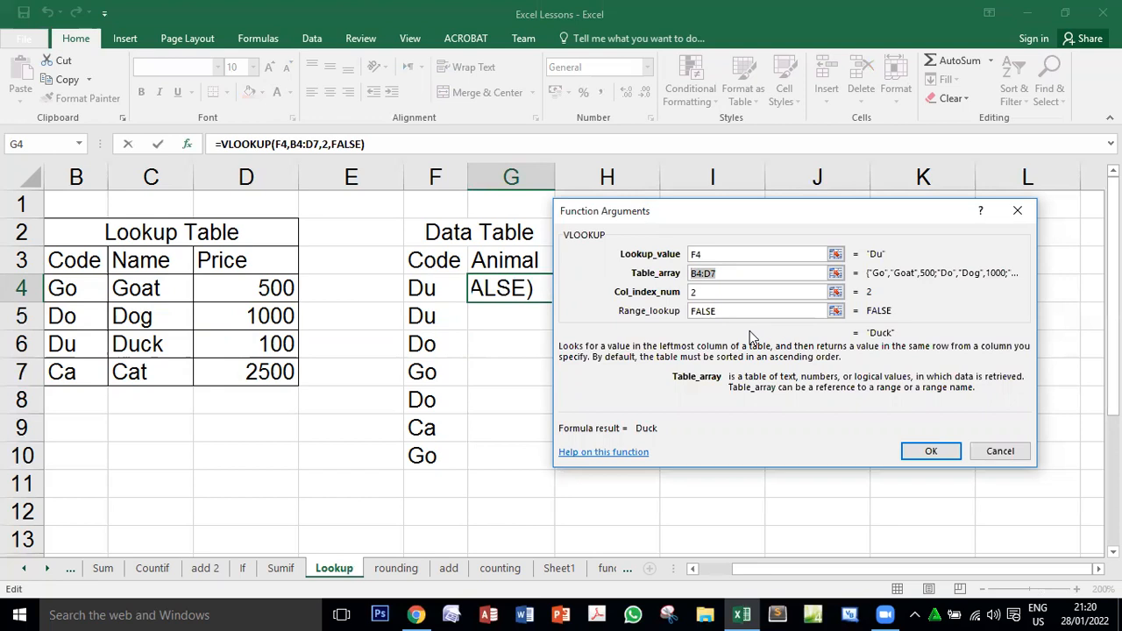
{"action": "key", "text": "F4"}
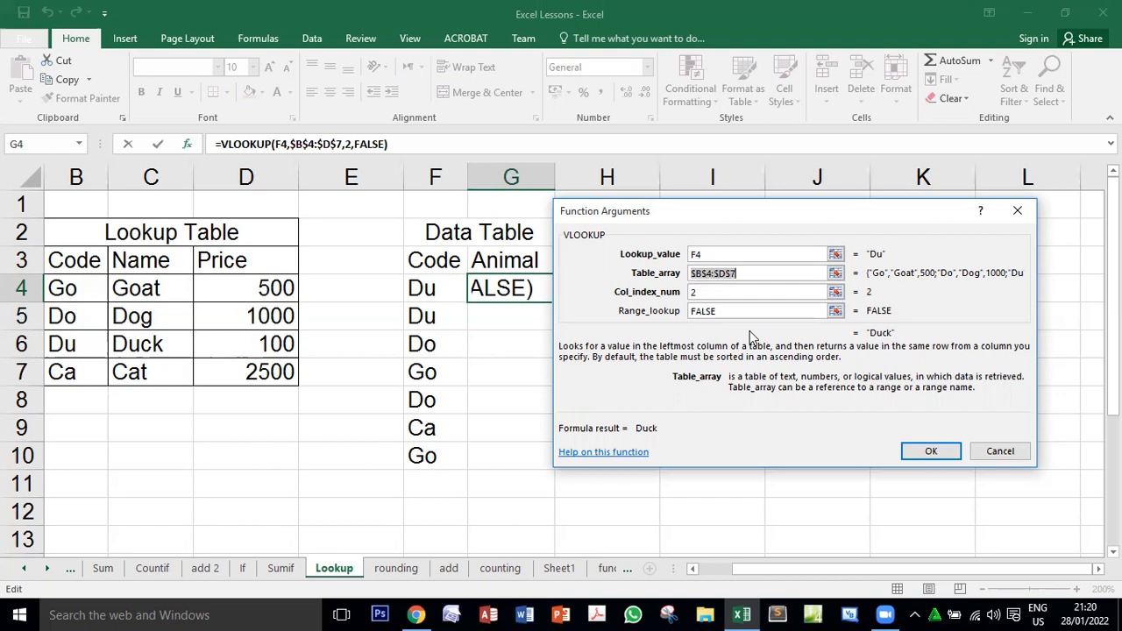
{"action": "left_click", "coordinate": [767, 275]}
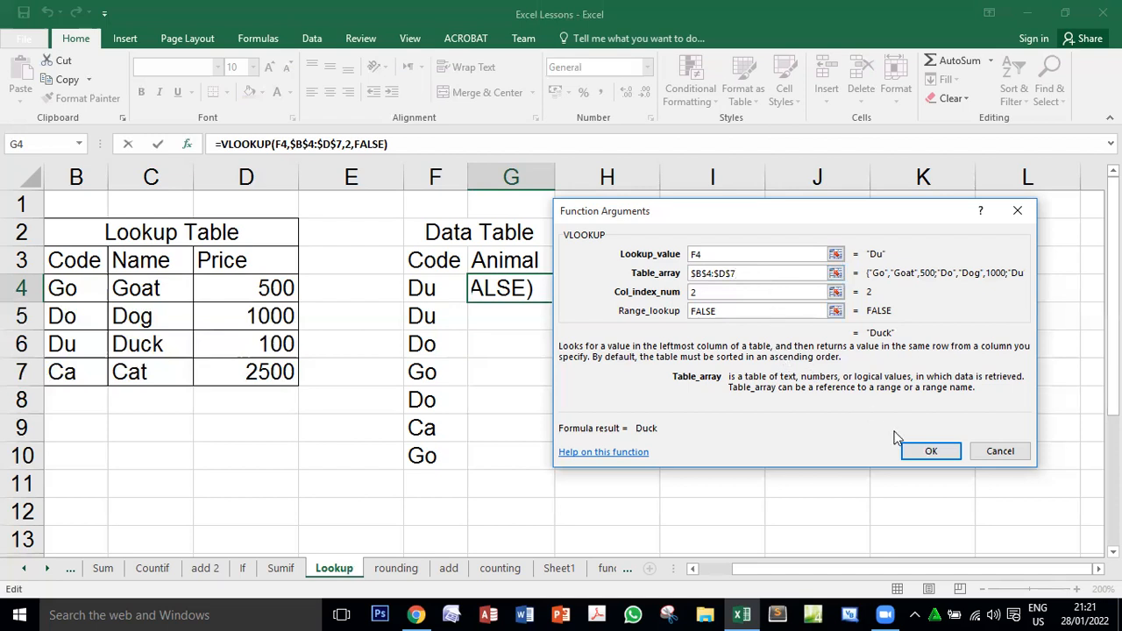
{"action": "left_click", "coordinate": [927, 453]}
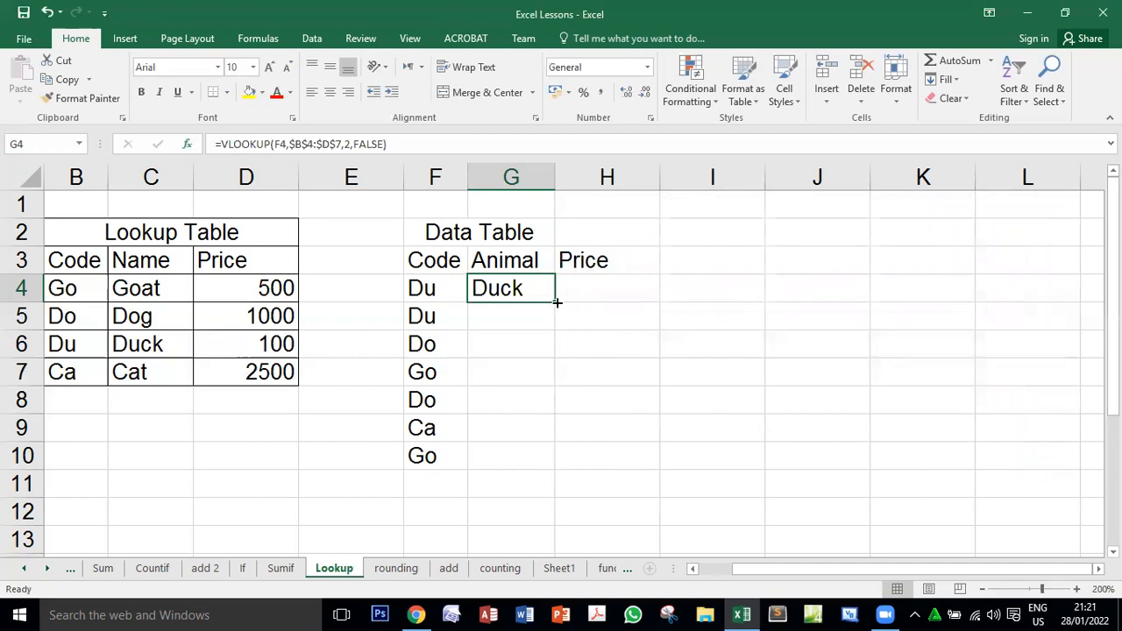
{"action": "left_click_drag", "start_coordinate": [555, 302], "coordinate": [565, 458]}
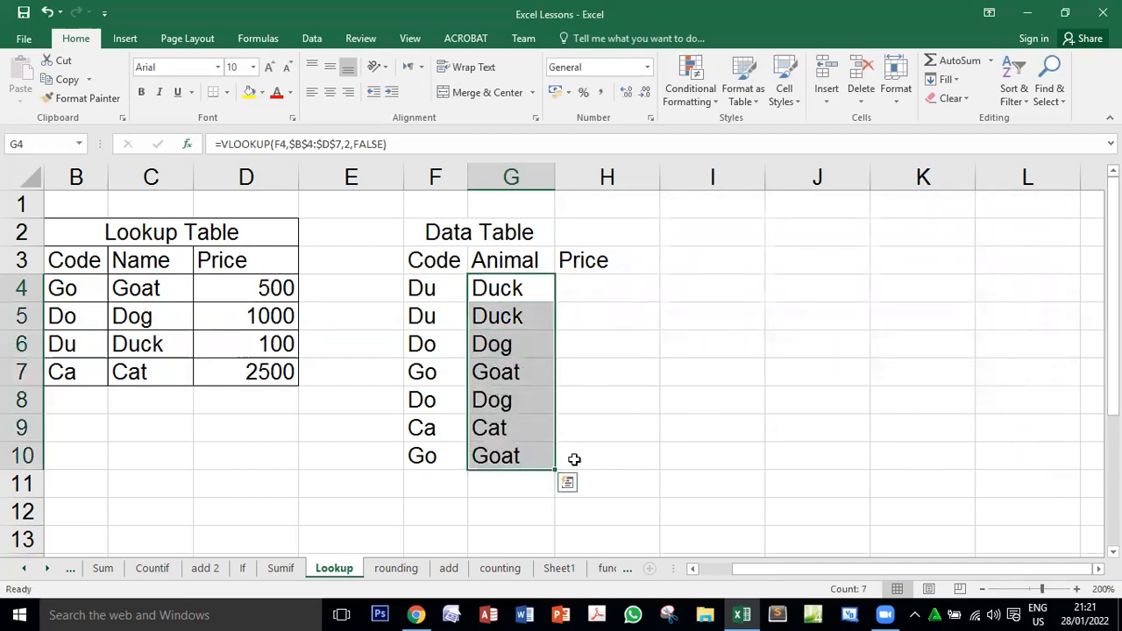
- Examine the lookup cell and absolute table range referenced by the VLOOKUP formulas in G4, G5 and G6
{"action": "double_click", "coordinate": [527, 288]}
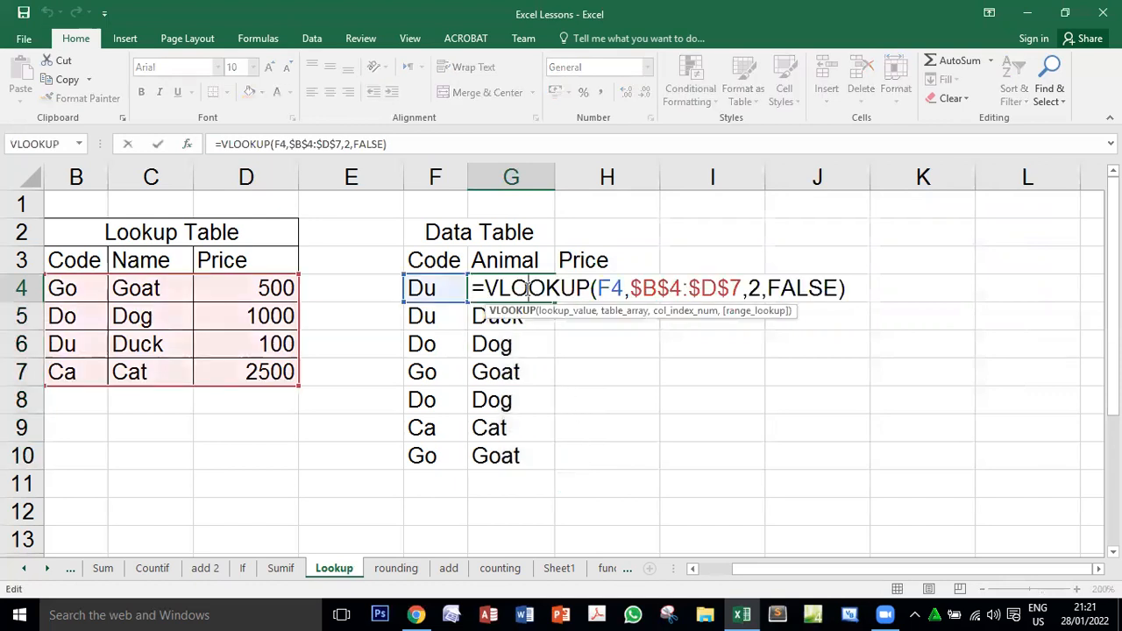
{"action": "key", "text": "Return"}
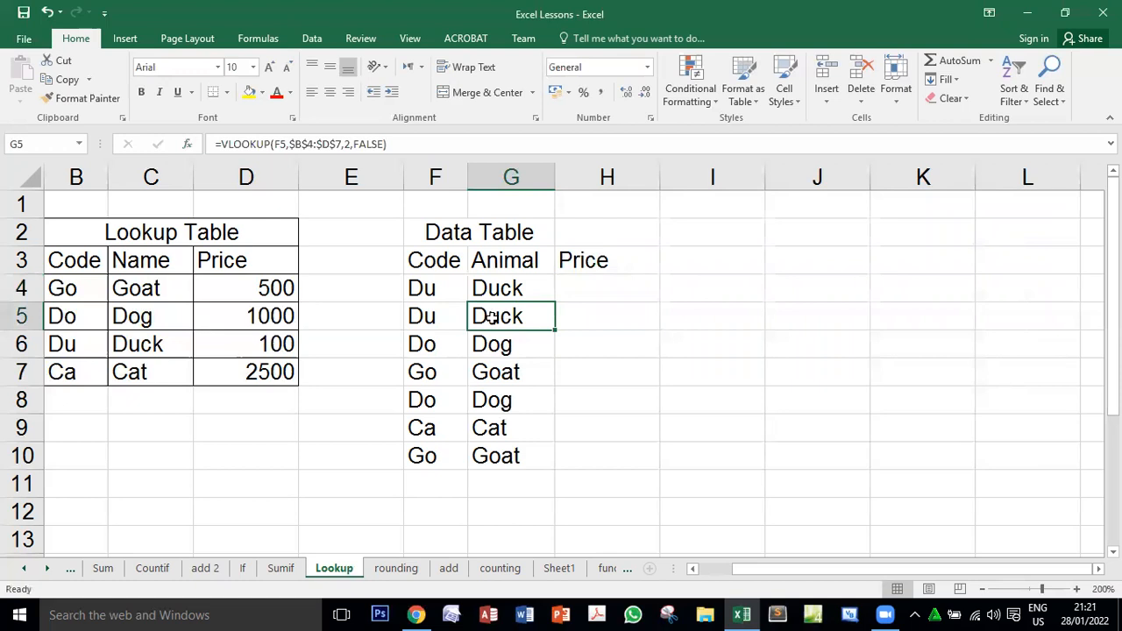
{"action": "double_click", "coordinate": [492, 317]}
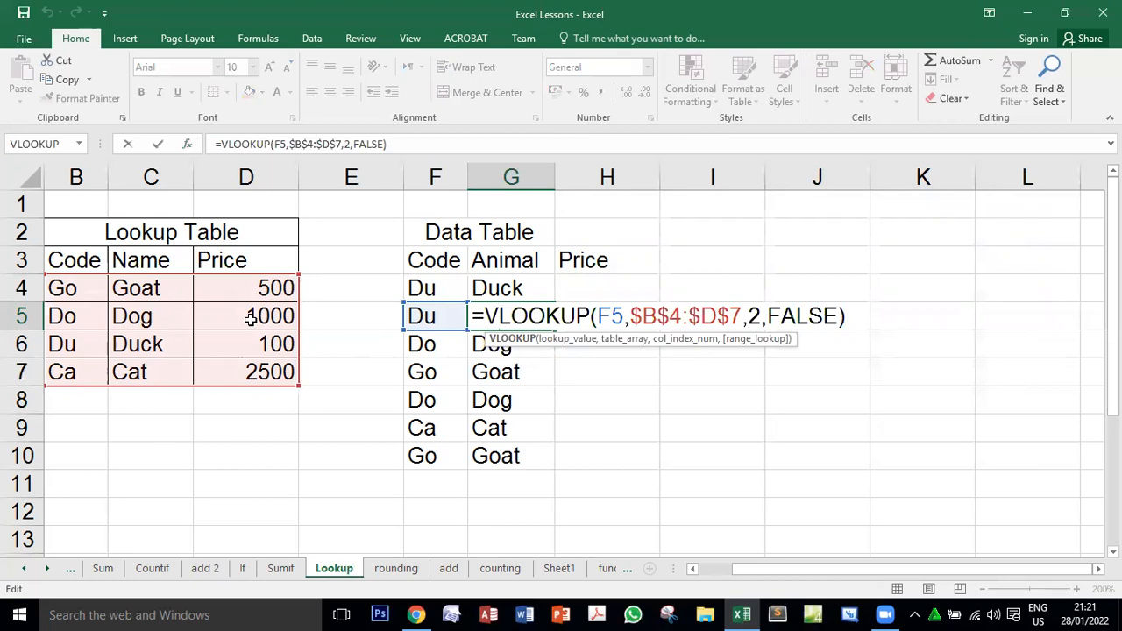
{"action": "key", "text": "Return"}
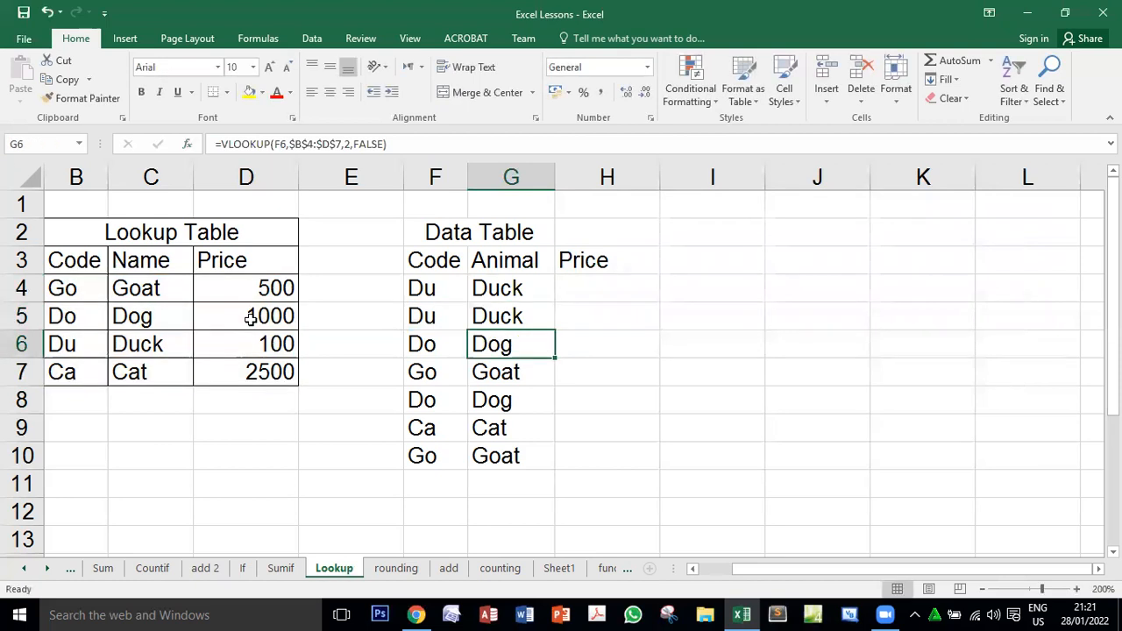
{"action": "double_click", "coordinate": [512, 355]}
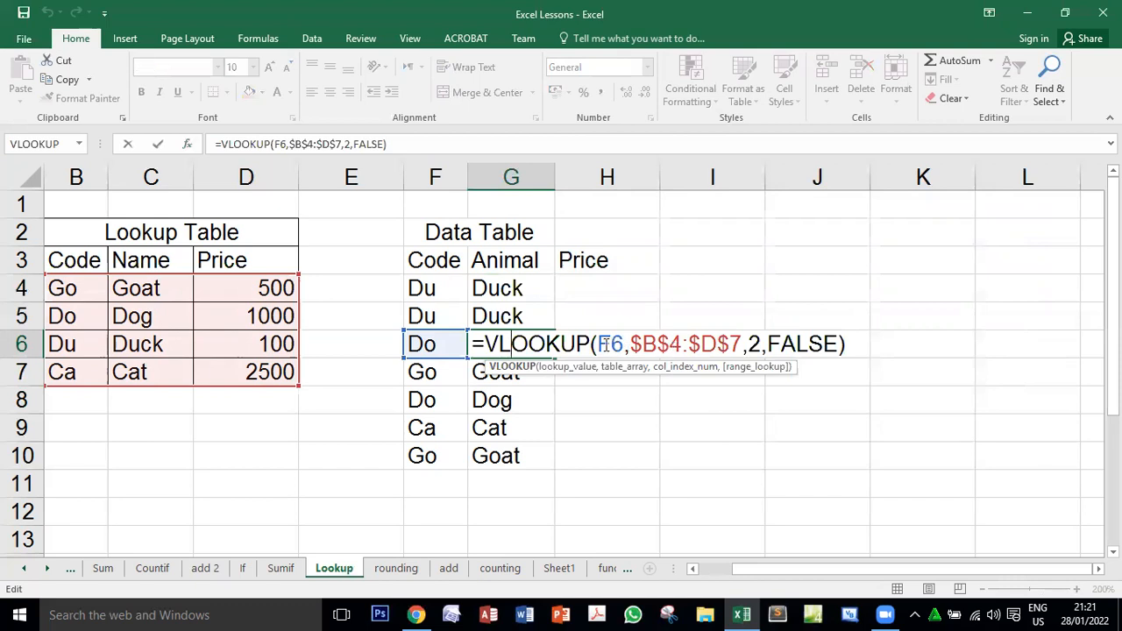
{"action": "key", "text": "Return"}
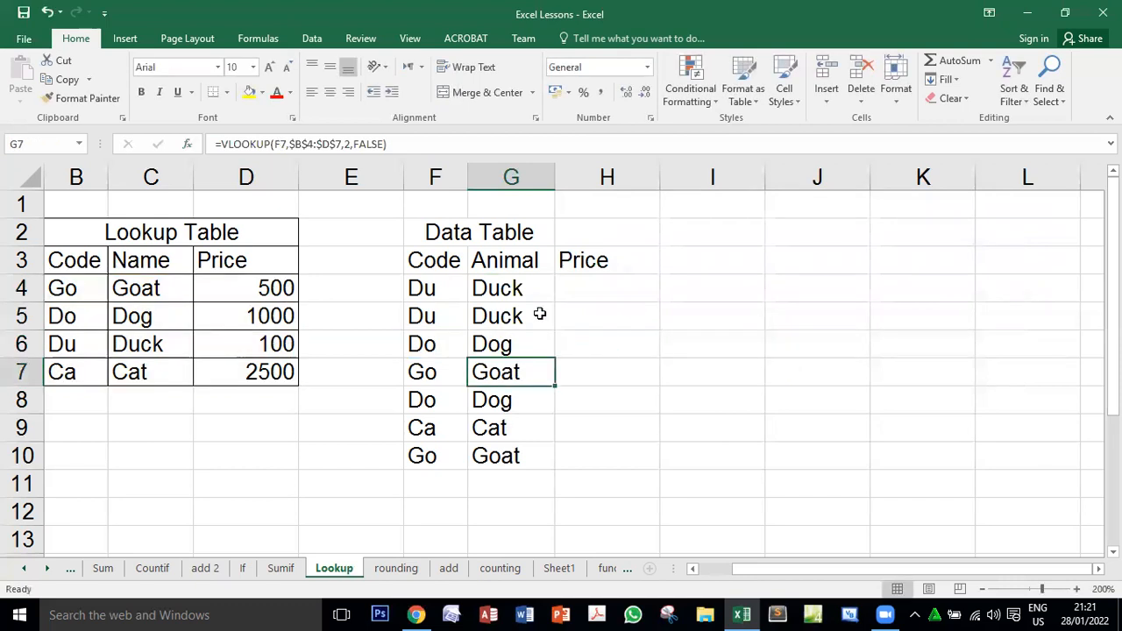
{"action": "double_click", "coordinate": [521, 290]}
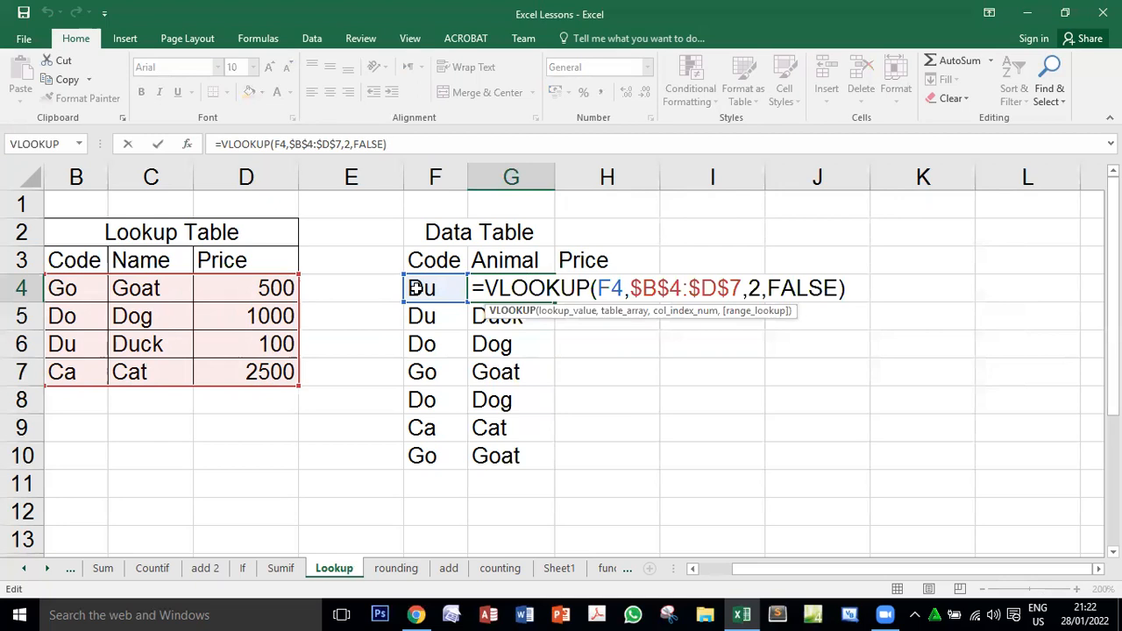
{"action": "key", "text": "Return"}
{"action": "double_click", "coordinate": [527, 318]}
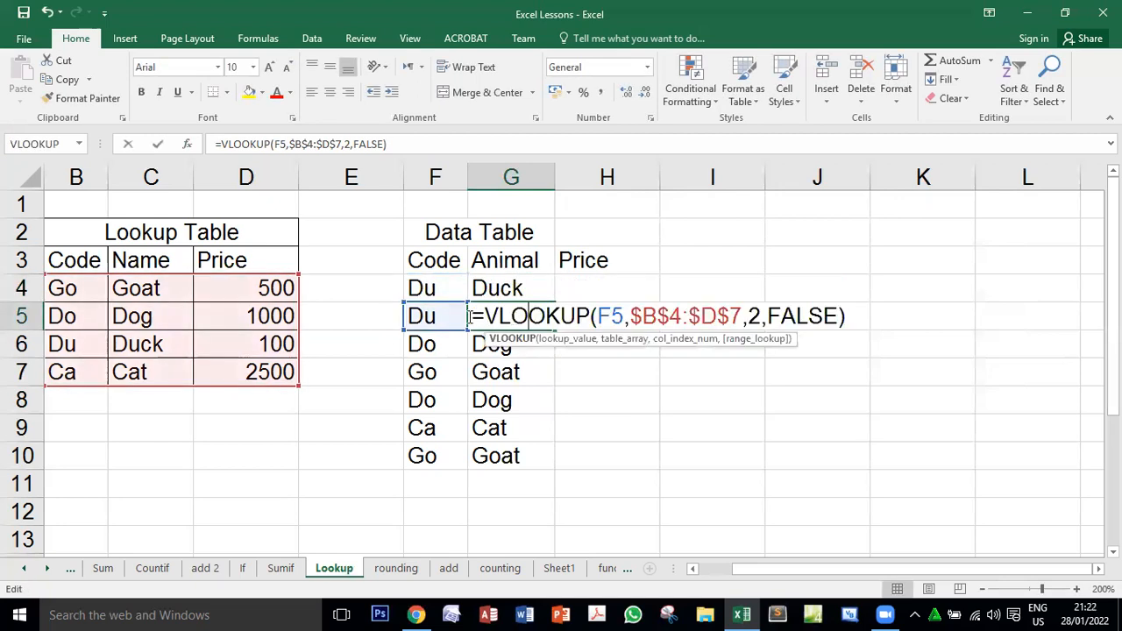
{"action": "key", "text": "Return"}
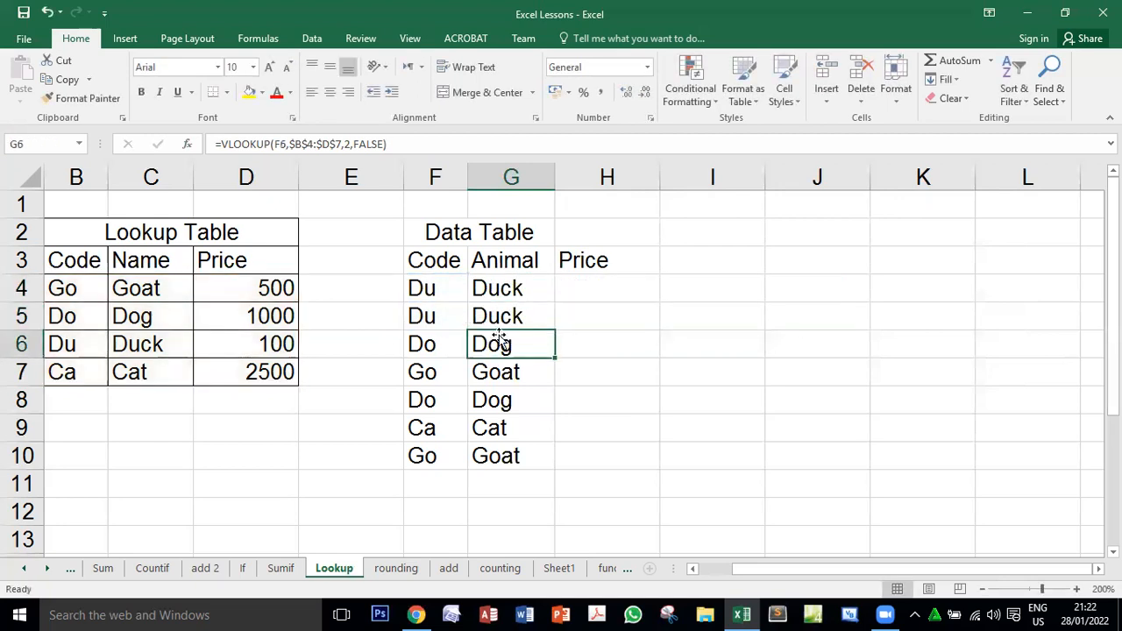
{"action": "double_click", "coordinate": [499, 343]}
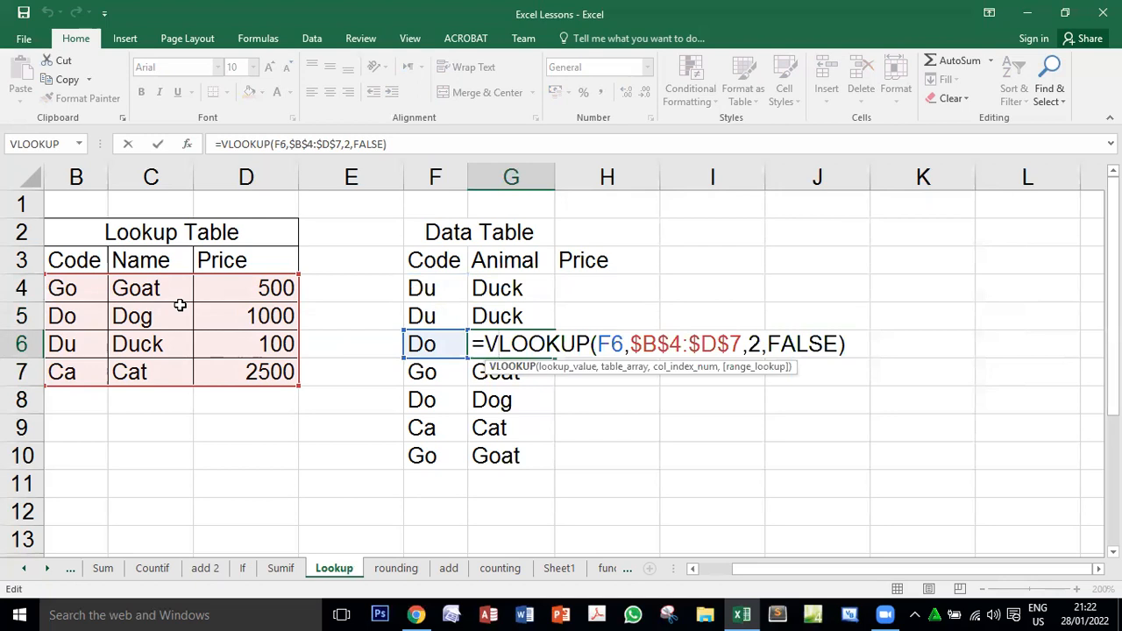
{"action": "key", "text": "Return"}
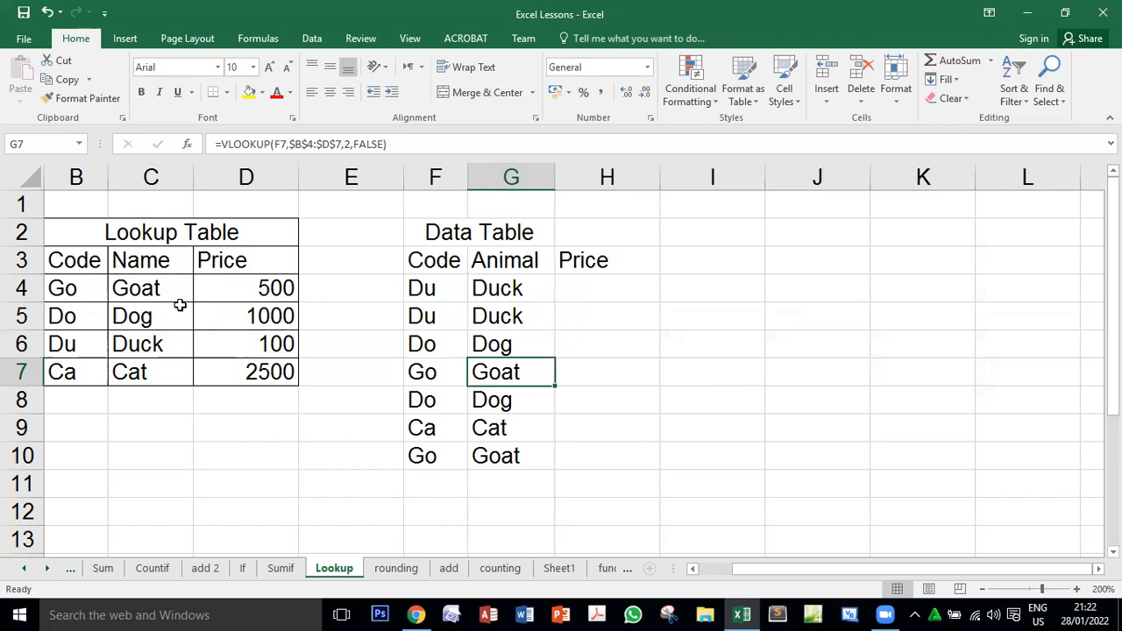
- Insert a VLOOKUP function in H4 with Lookup_value F4 and the absolute Table_array $B$4:$D$7
{"action": "left_click", "coordinate": [574, 283]}
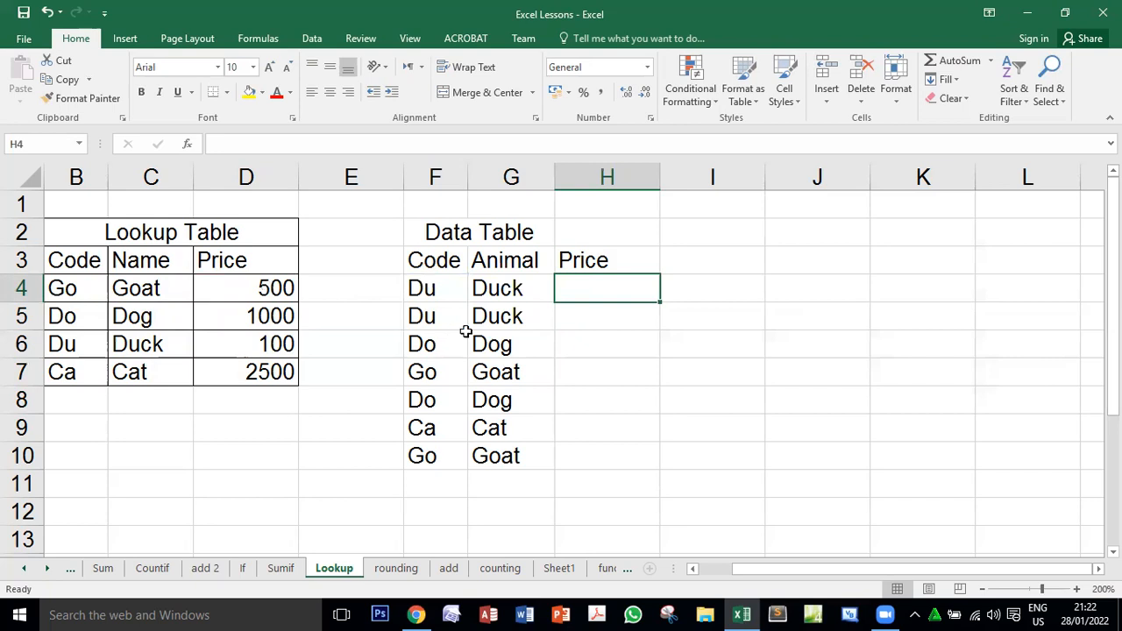
{"action": "left_click", "coordinate": [187, 145]}
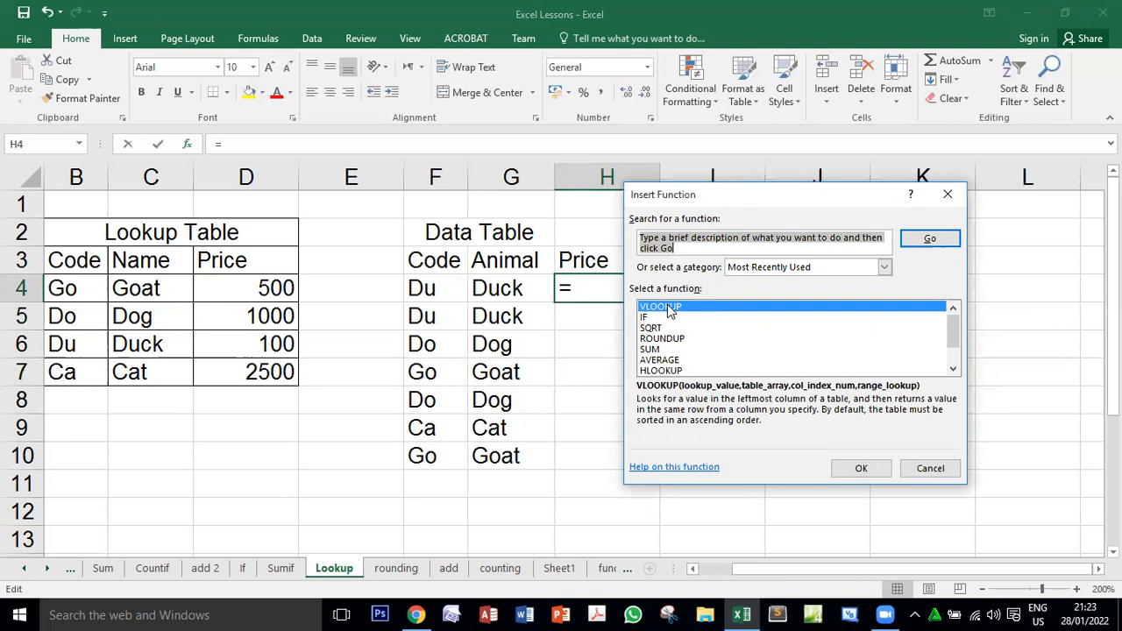
{"action": "left_click", "coordinate": [668, 303]}
{"action": "left_click", "coordinate": [861, 470]}
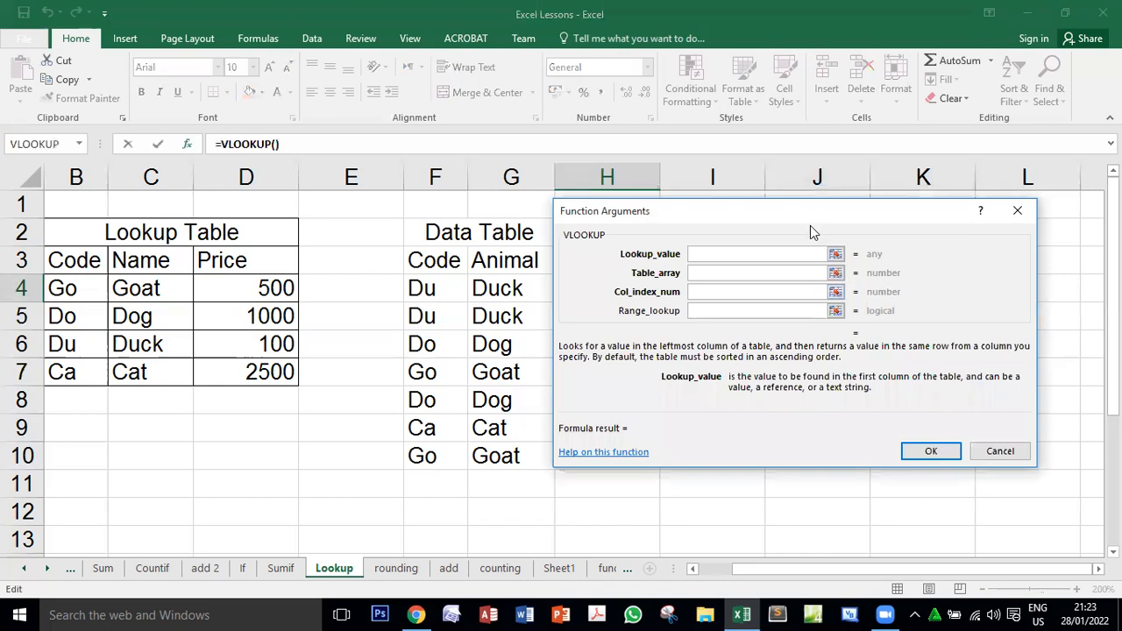
{"action": "left_click_drag", "start_coordinate": [810, 225], "coordinate": [862, 339]}
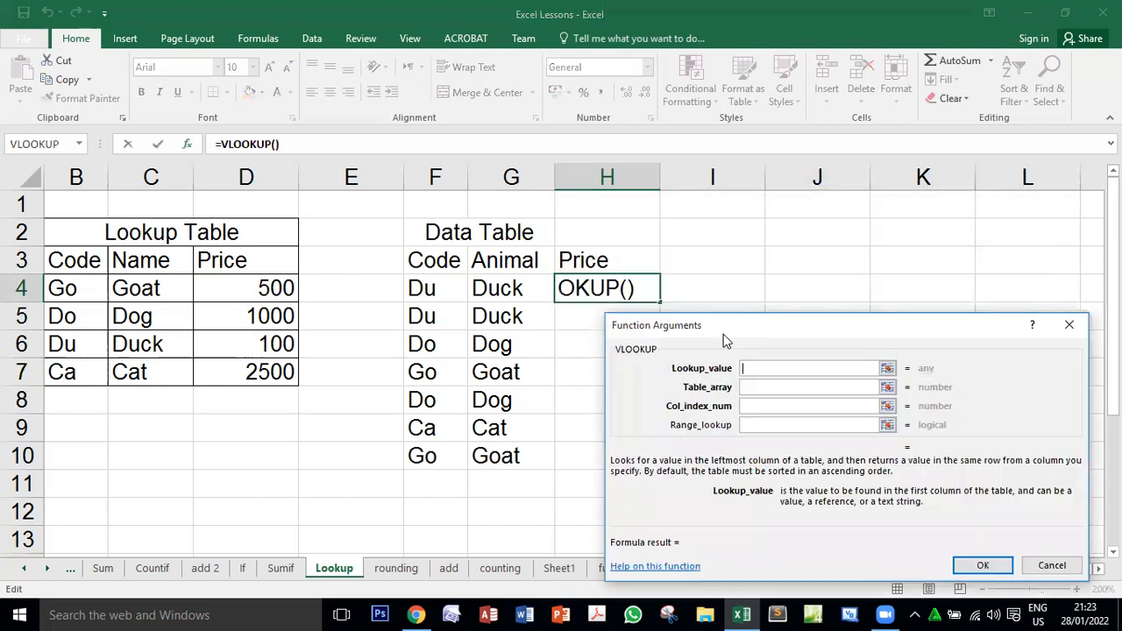
{"action": "left_click", "coordinate": [422, 288]}
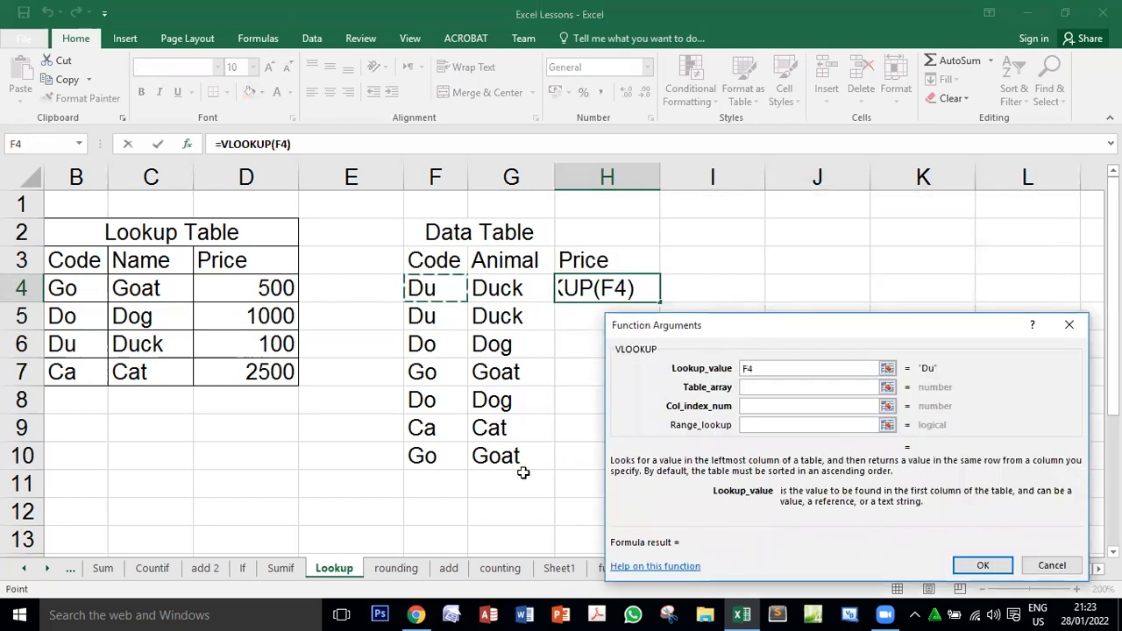
{"action": "left_click", "coordinate": [746, 388]}
{"action": "left_click_drag", "start_coordinate": [82, 297], "coordinate": [273, 372]}
{"action": "left_click", "coordinate": [745, 387]}
{"action": "key", "text": "F4"}
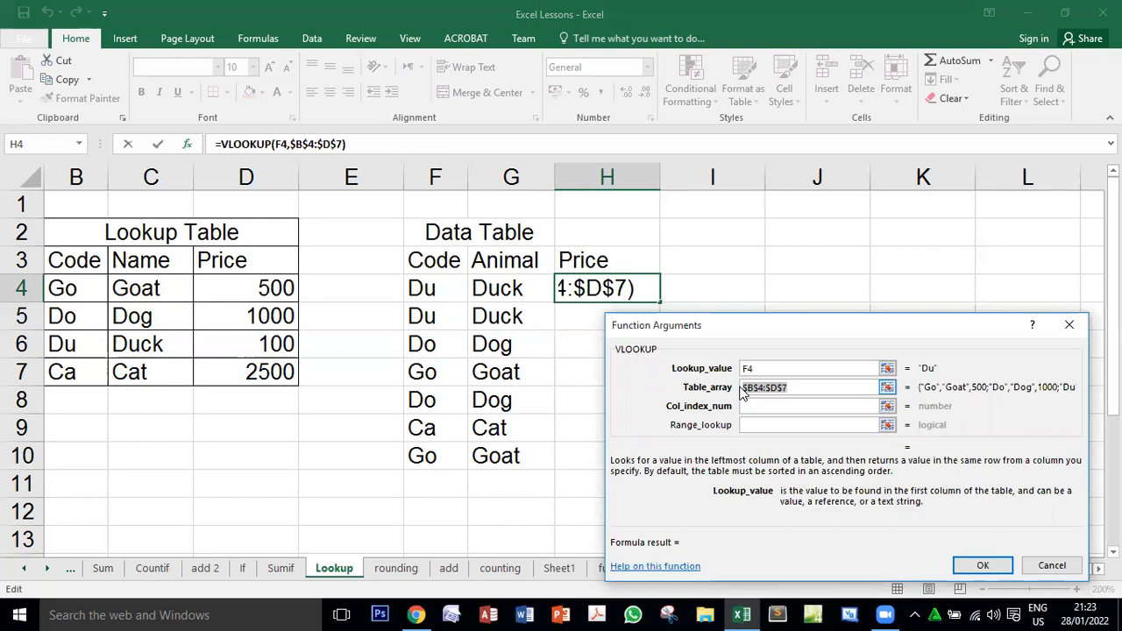
- Complete the H4 VLOOKUP with Col_index_num 3 and Range_lookup false, and copy it down the Price column through H10
{"action": "left_click", "coordinate": [751, 406]}
{"action": "type", "text": "3"}
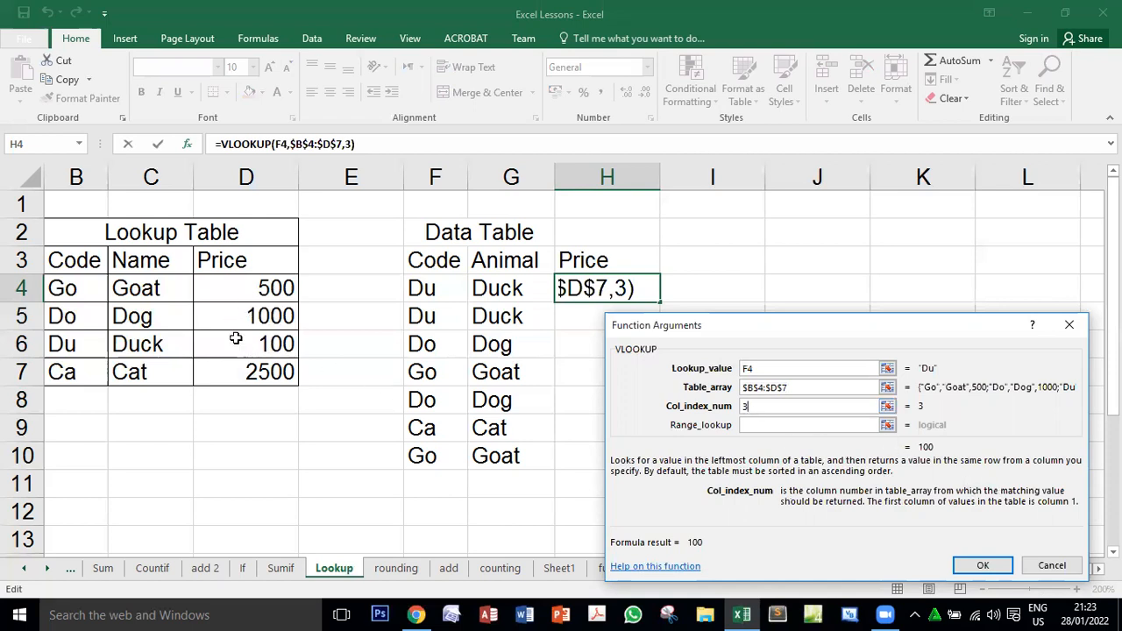
{"action": "left_click", "coordinate": [747, 425]}
{"action": "type", "text": "false"}
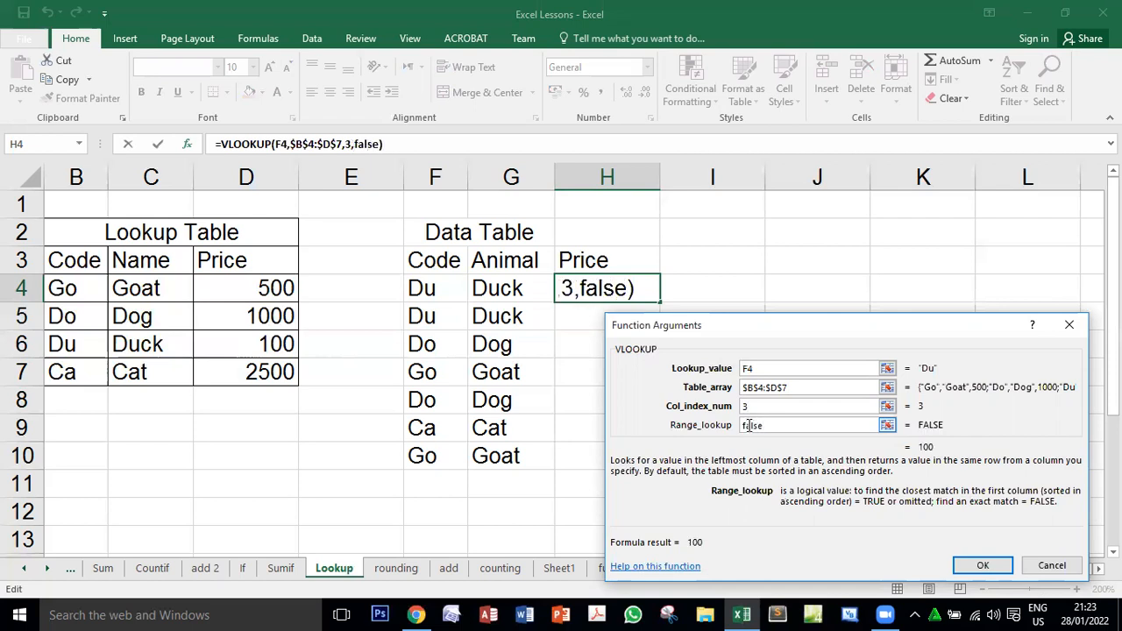
{"action": "left_click", "coordinate": [983, 565]}
{"action": "left_click_drag", "start_coordinate": [664, 302], "coordinate": [668, 459]}
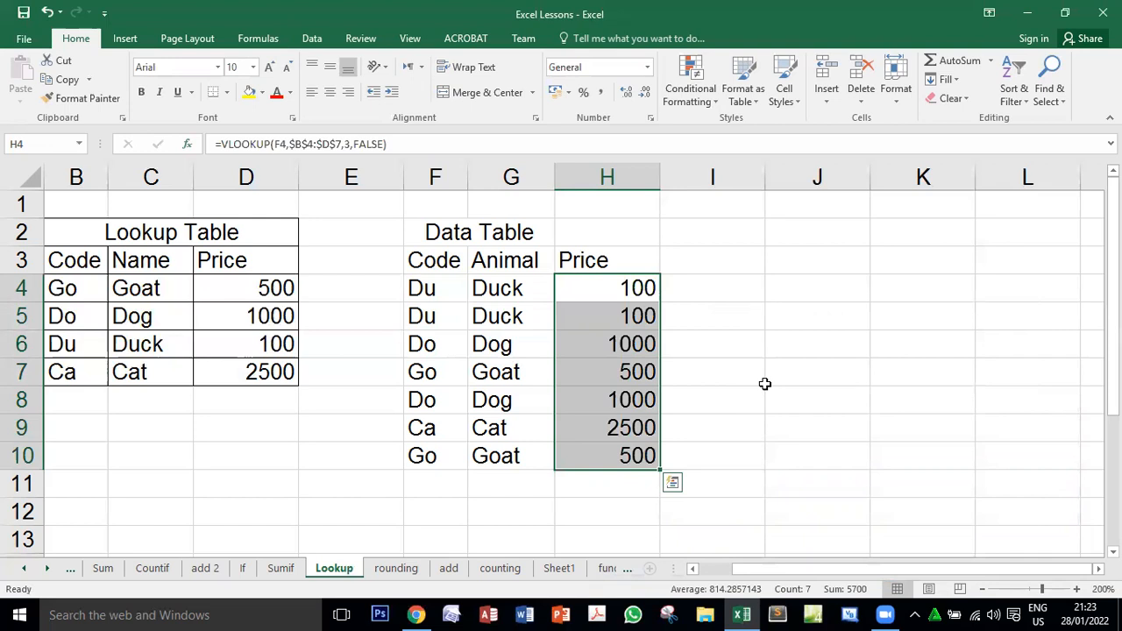
- Clear the formulas from the Animal and Price columns, G4:H10
{"action": "left_click_drag", "start_coordinate": [492, 292], "coordinate": [612, 449]}
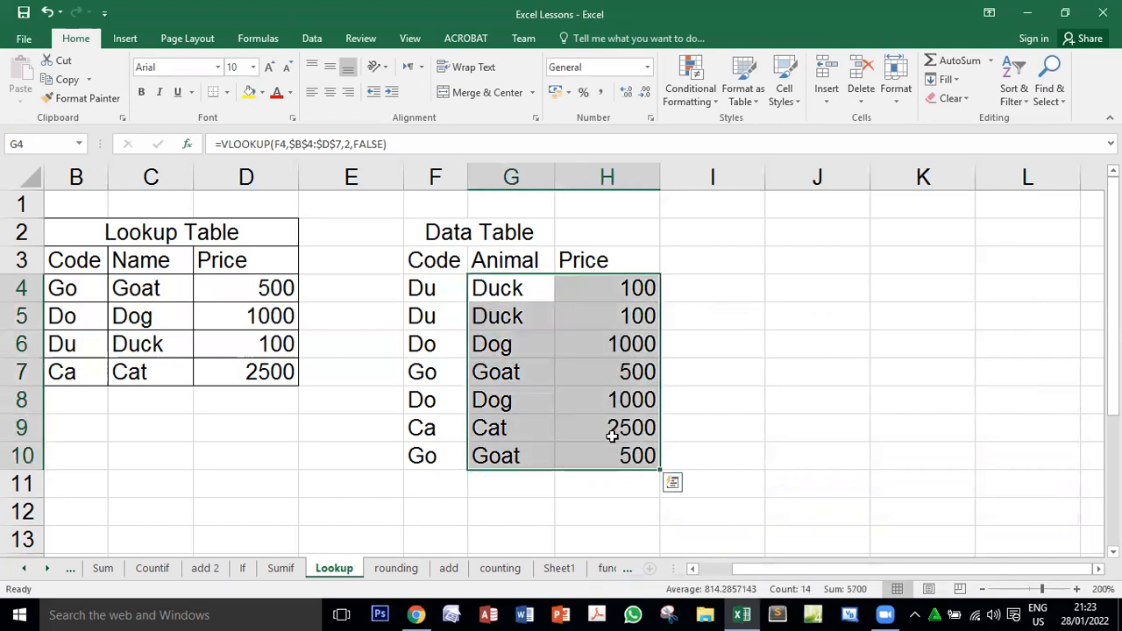
{"action": "key", "text": "Delete"}
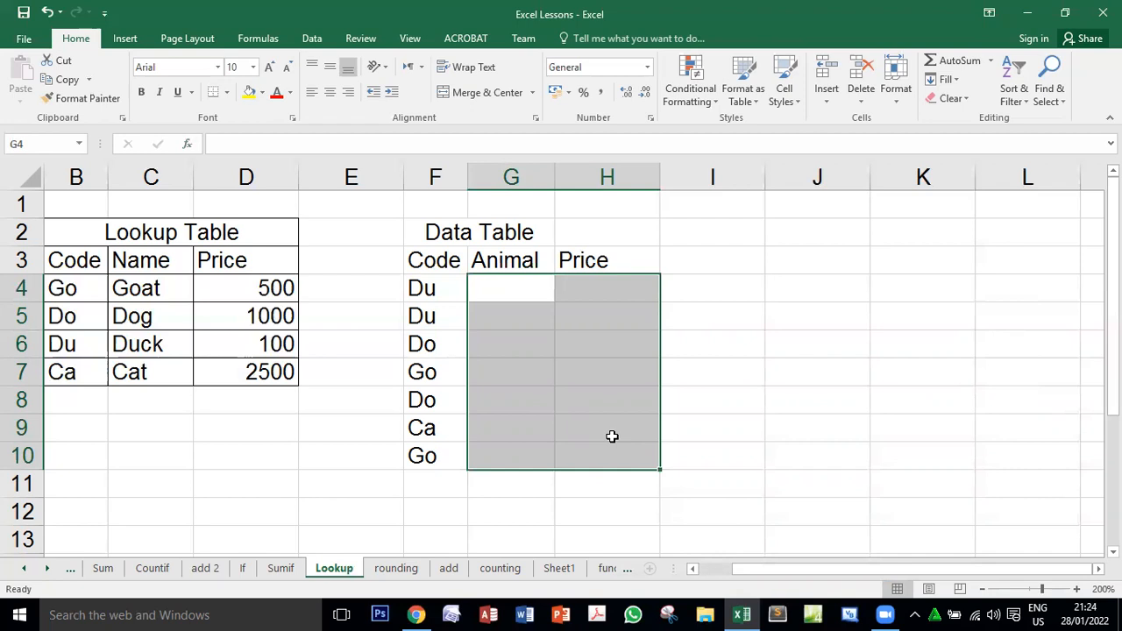
- Create a blank document in Word and return to the Excel workbook
{"action": "left_click", "coordinate": [526, 613]}
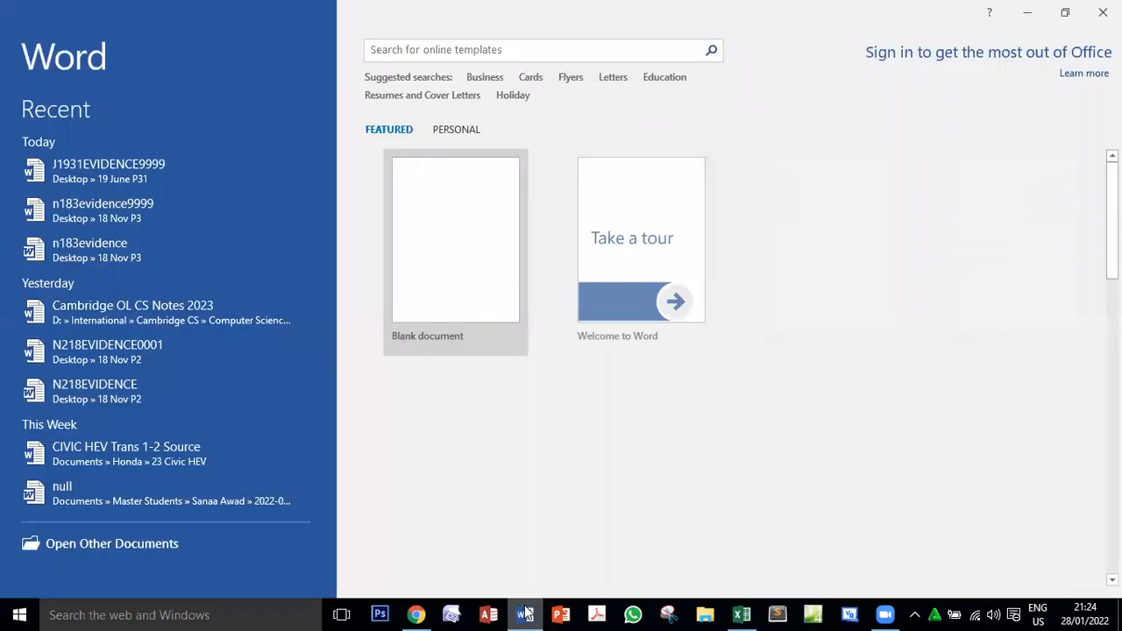
{"action": "left_click", "coordinate": [434, 237]}
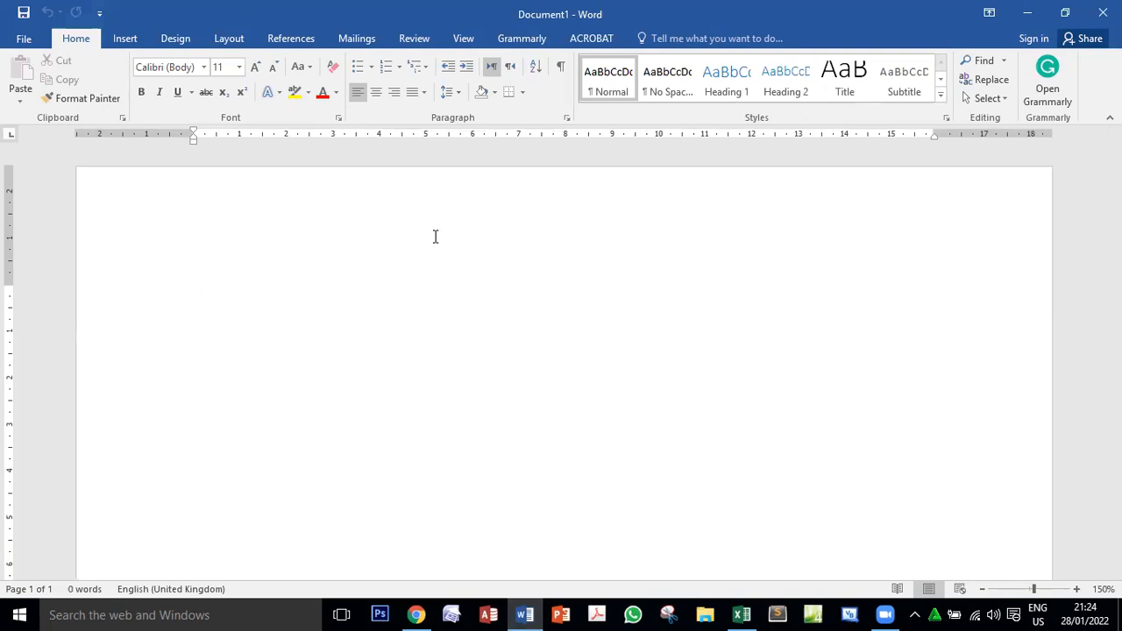
{"action": "left_click", "coordinate": [1028, 19]}
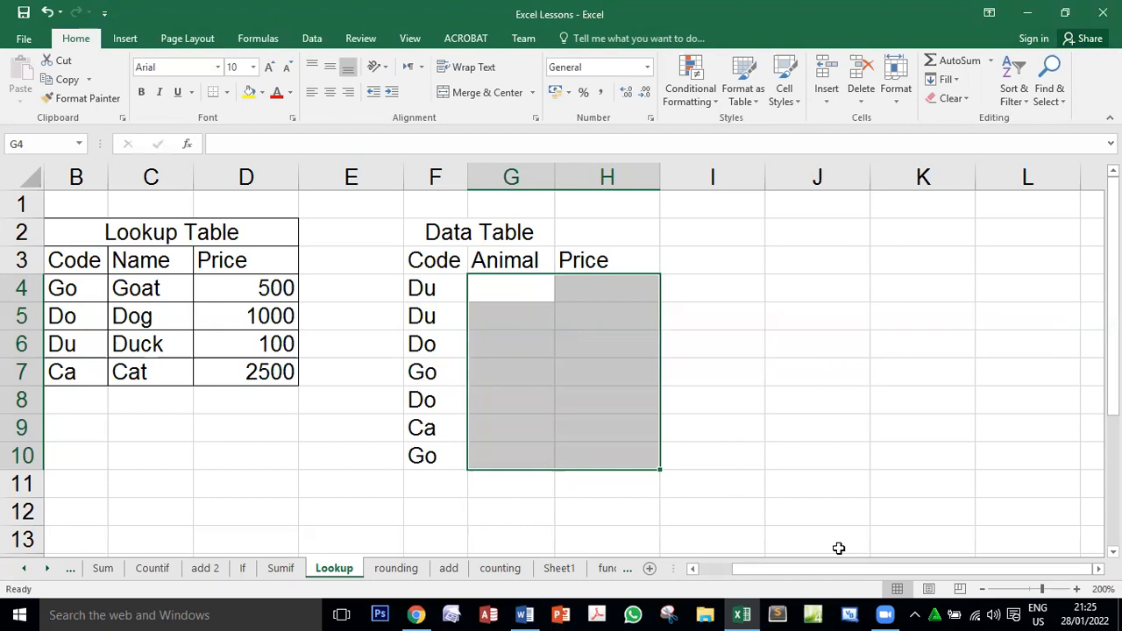
- Start defining a name for the Lookup Table range B4:D7 and enter table as the name, with Workbook scope
{"action": "left_click", "coordinate": [62, 287]}
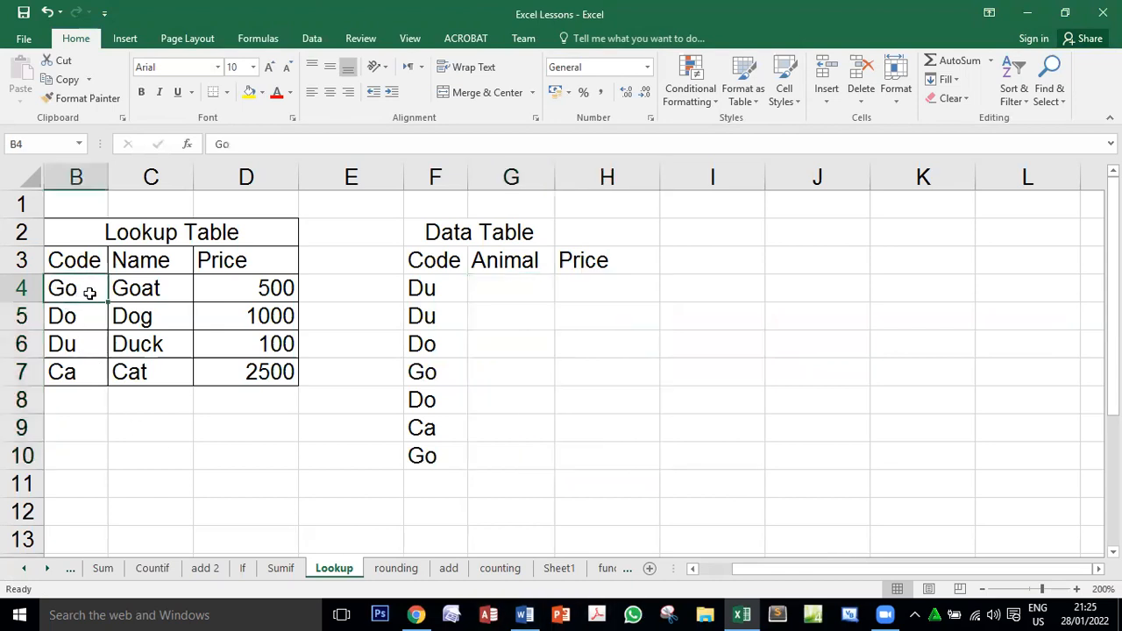
{"action": "left_click_drag", "start_coordinate": [114, 301], "coordinate": [248, 370]}
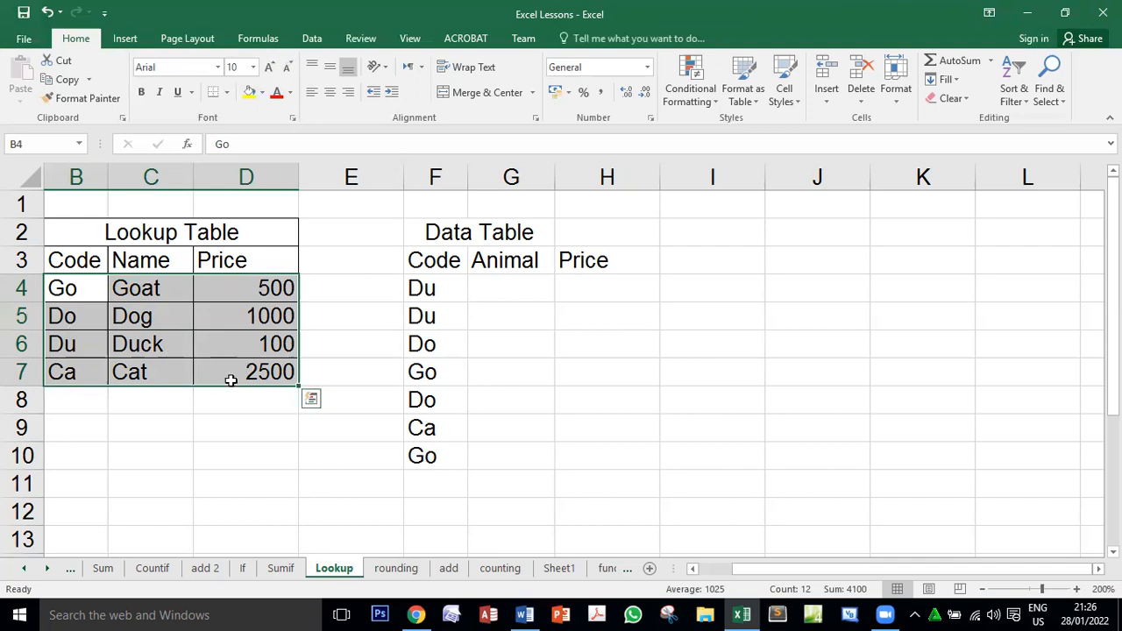
{"action": "right_click", "coordinate": [181, 321]}
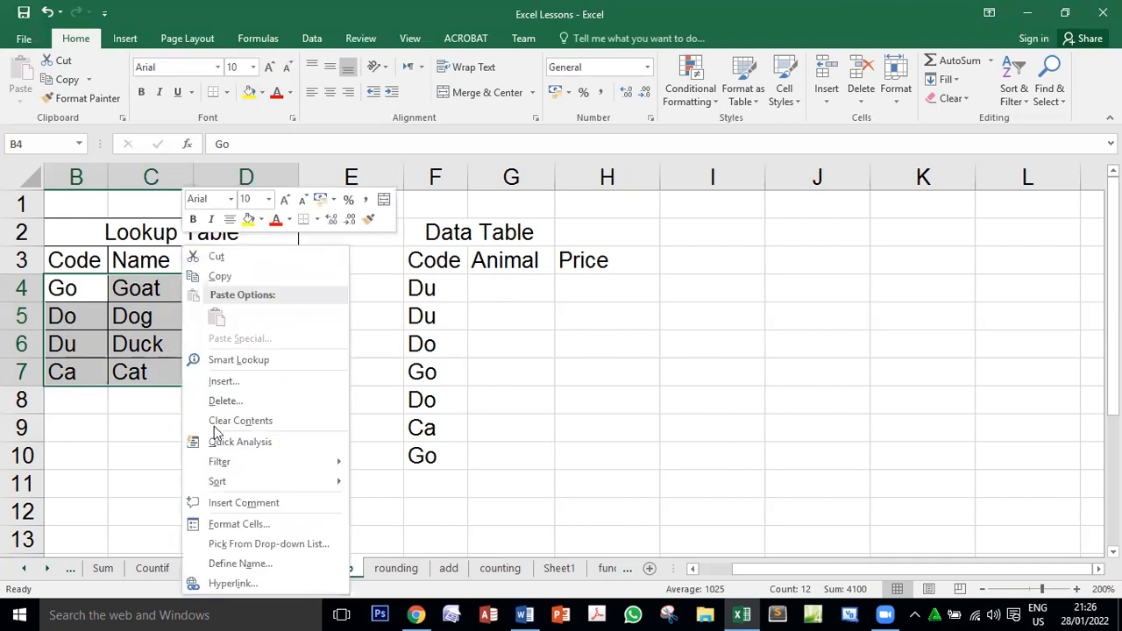
{"action": "left_click", "coordinate": [259, 568]}
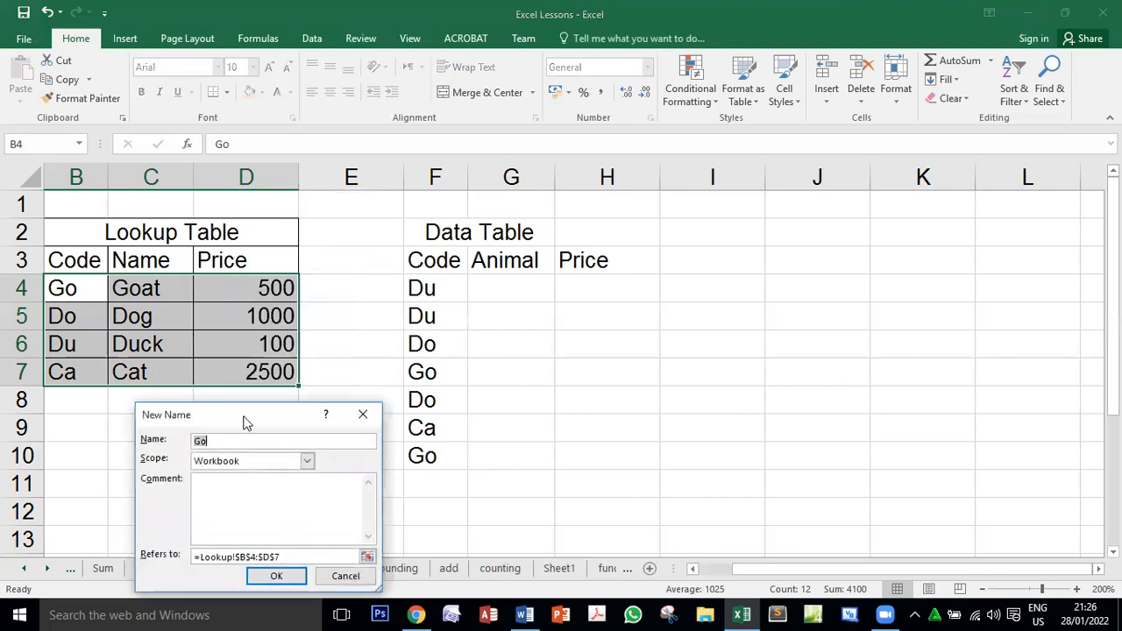
{"action": "left_click_drag", "start_coordinate": [247, 416], "coordinate": [430, 192]}
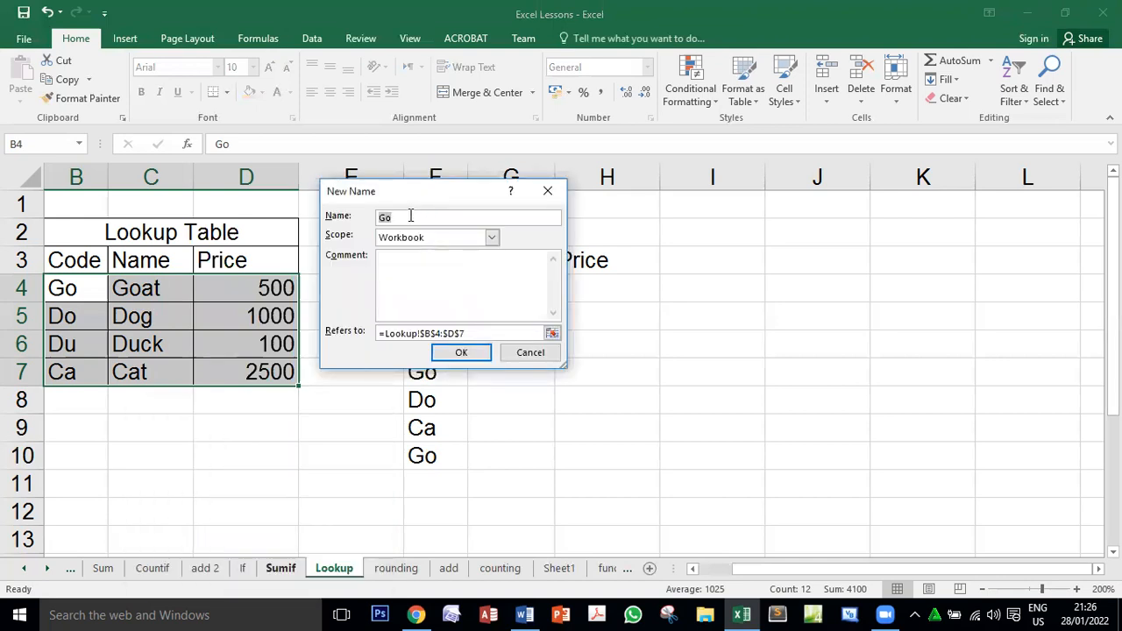
{"action": "type", "text": "r"}
{"action": "type", "text": "a"}
{"action": "key", "text": "BackSpace"}
{"action": "key", "text": "BackSpace"}
{"action": "type", "text": "table"}
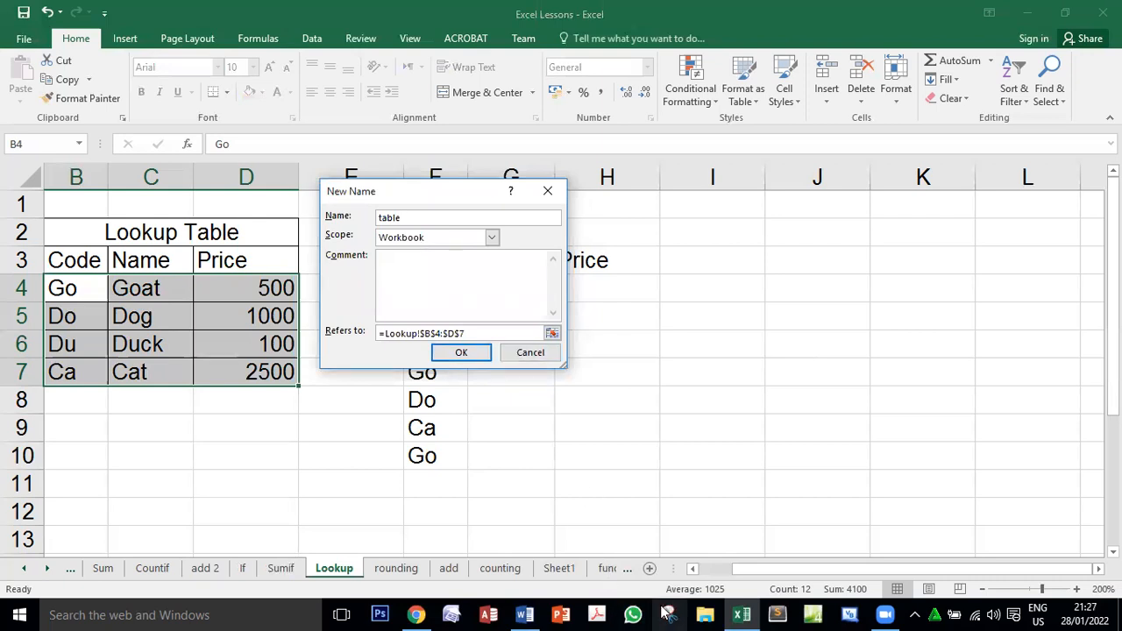
- Capture the New Name dialog with Snipping Tool and paste the capture into the blank Word document
{"action": "left_click", "coordinate": [259, 612]}
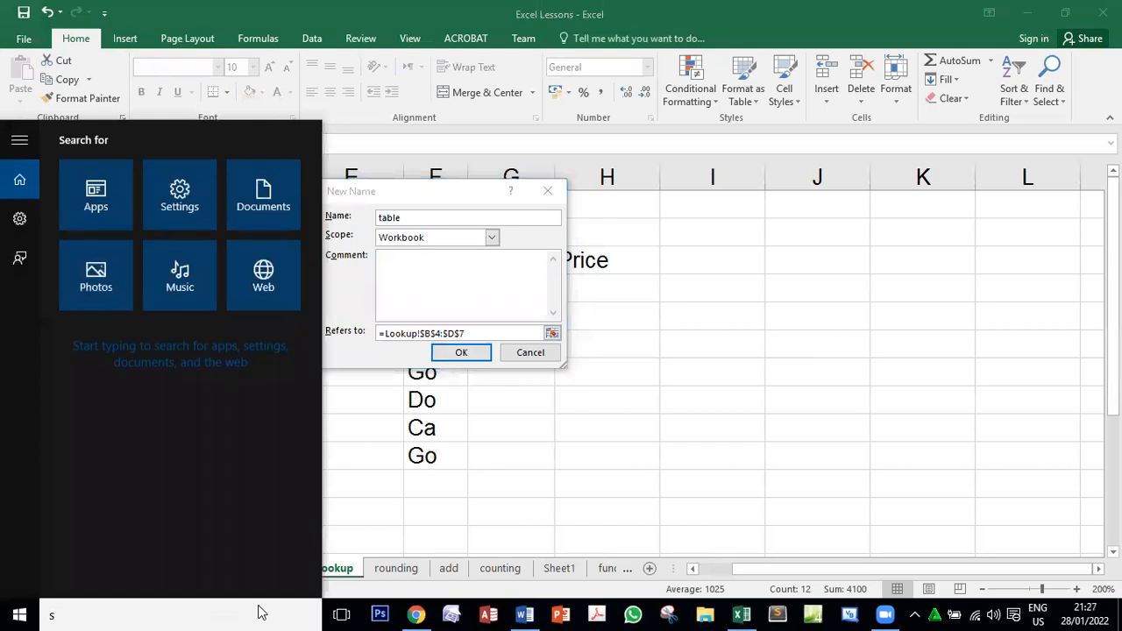
{"action": "type", "text": "sn"}
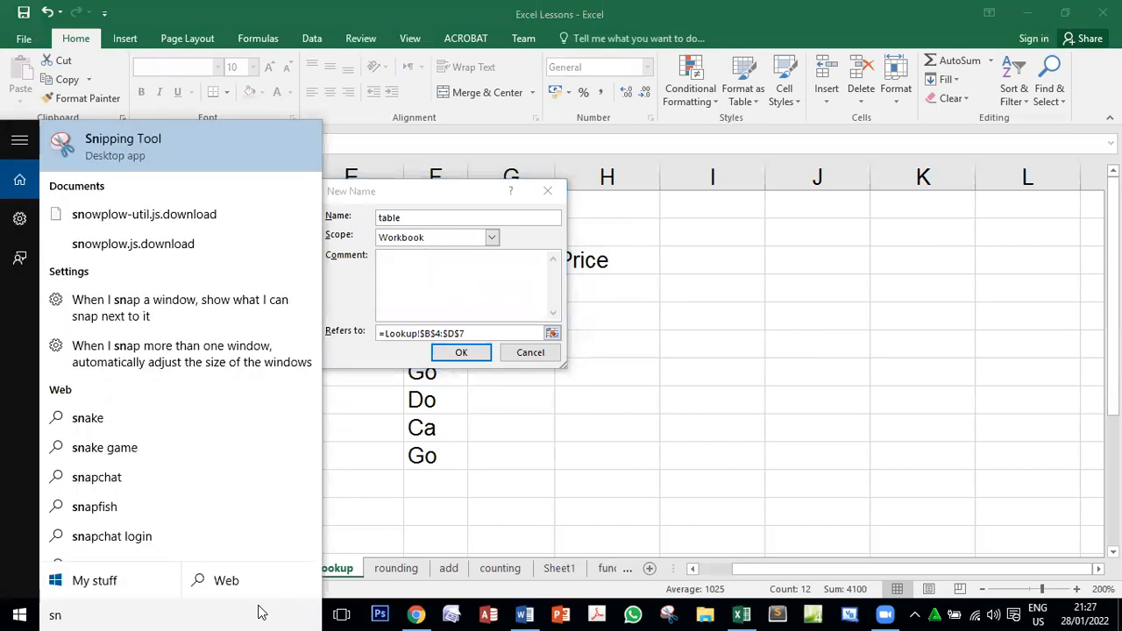
{"action": "left_click", "coordinate": [150, 152]}
{"action": "left_click", "coordinate": [693, 195]}
{"action": "left_click_drag", "start_coordinate": [304, 171], "coordinate": [584, 382]}
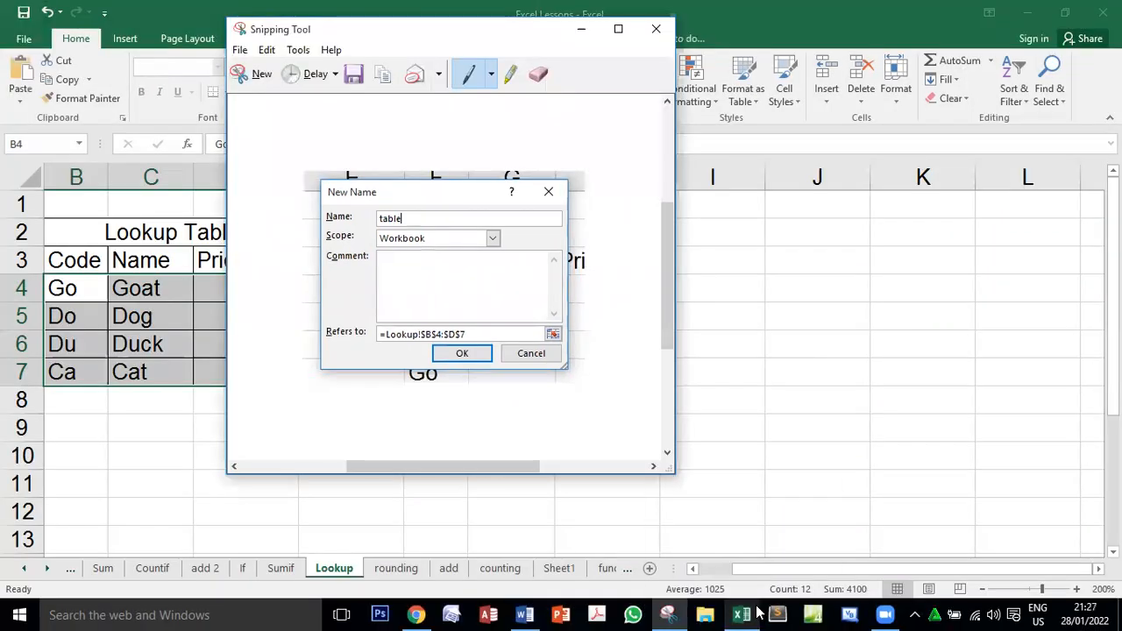
{"action": "left_click", "coordinate": [526, 614]}
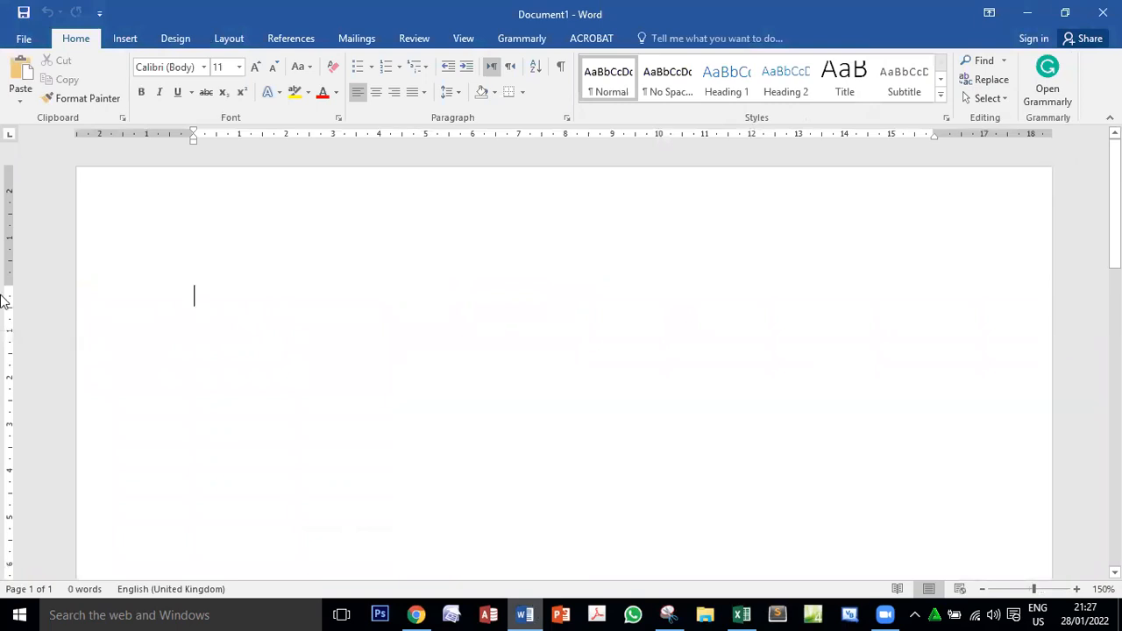
{"action": "key", "text": "ctrl+v"}
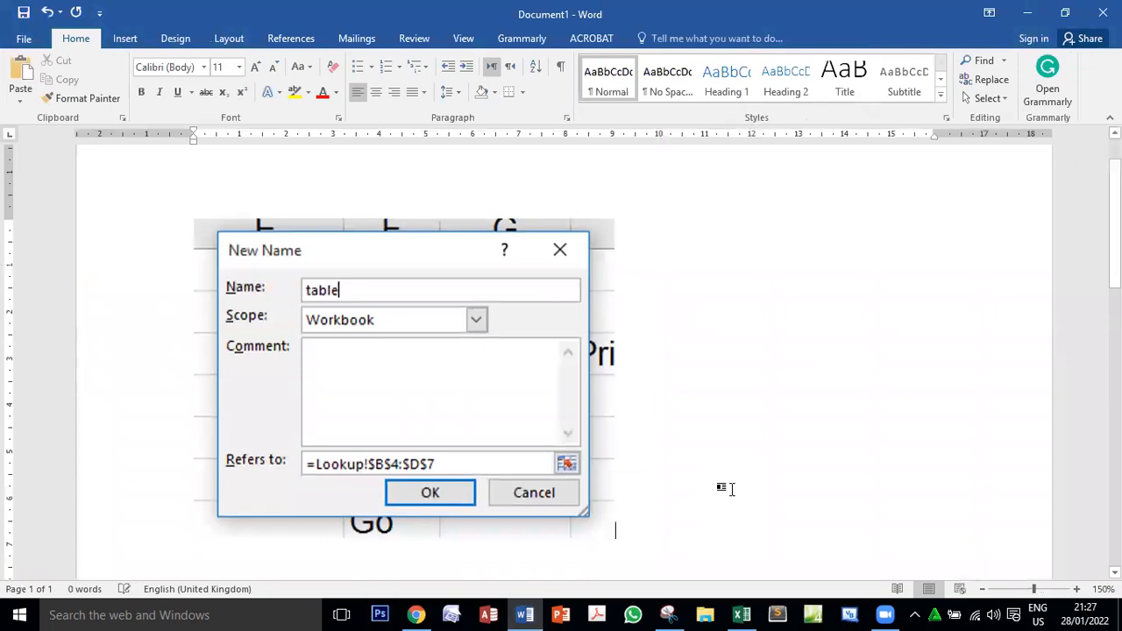
- Return to Excel and confirm the name table for B4:D7, then review the pasted capture in Word and come back to the workbook
{"action": "left_click", "coordinate": [742, 615]}
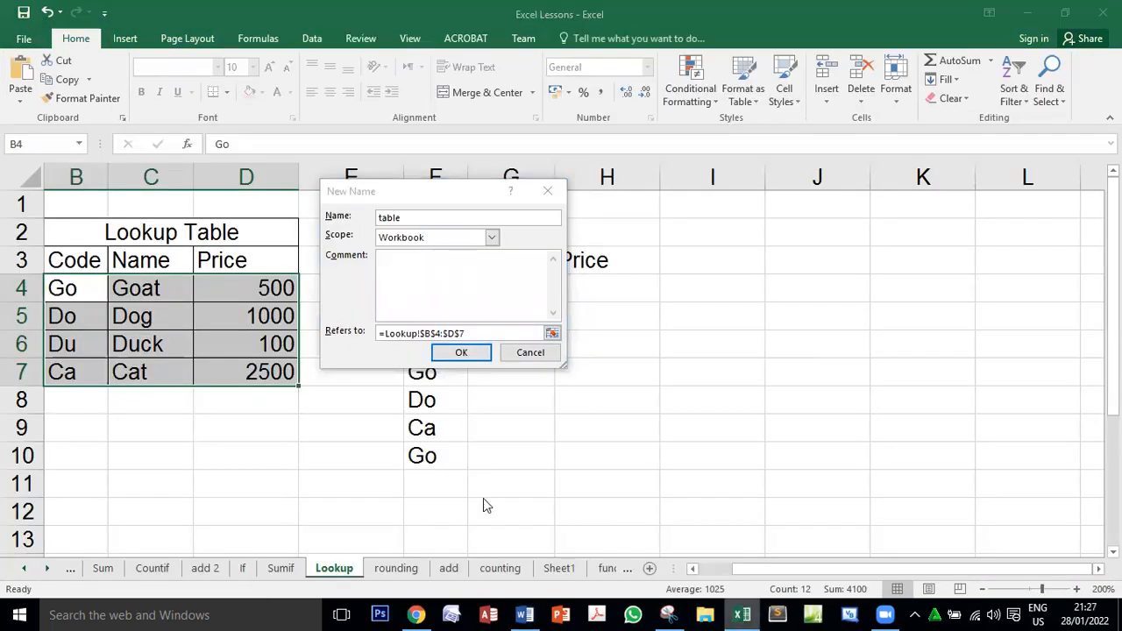
{"action": "left_click", "coordinate": [461, 355]}
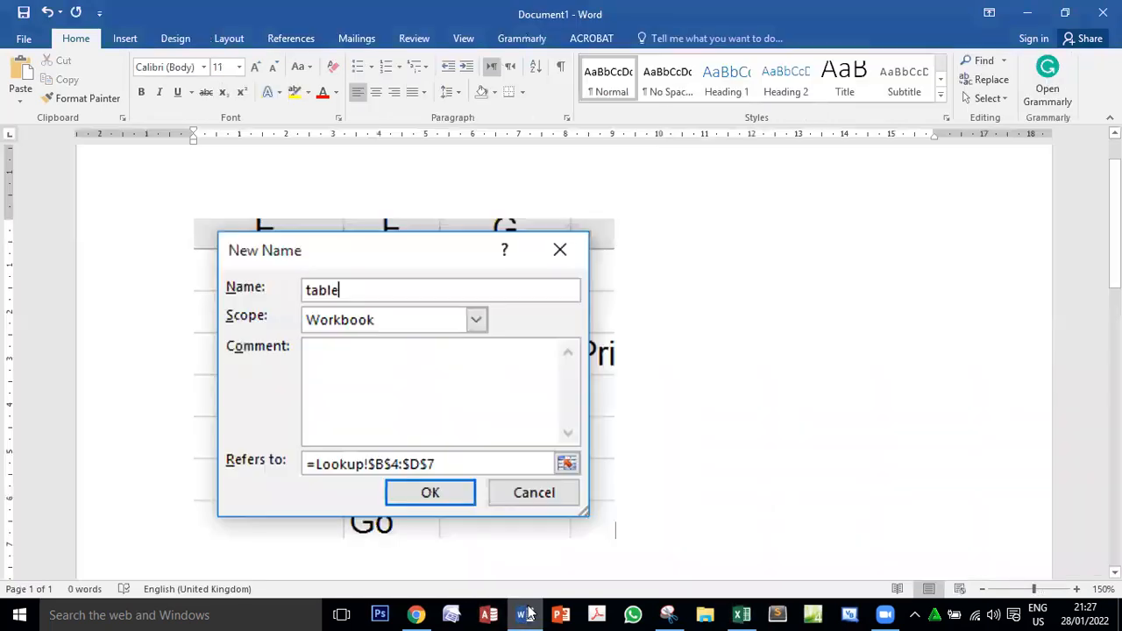
{"action": "left_click", "coordinate": [524, 615]}
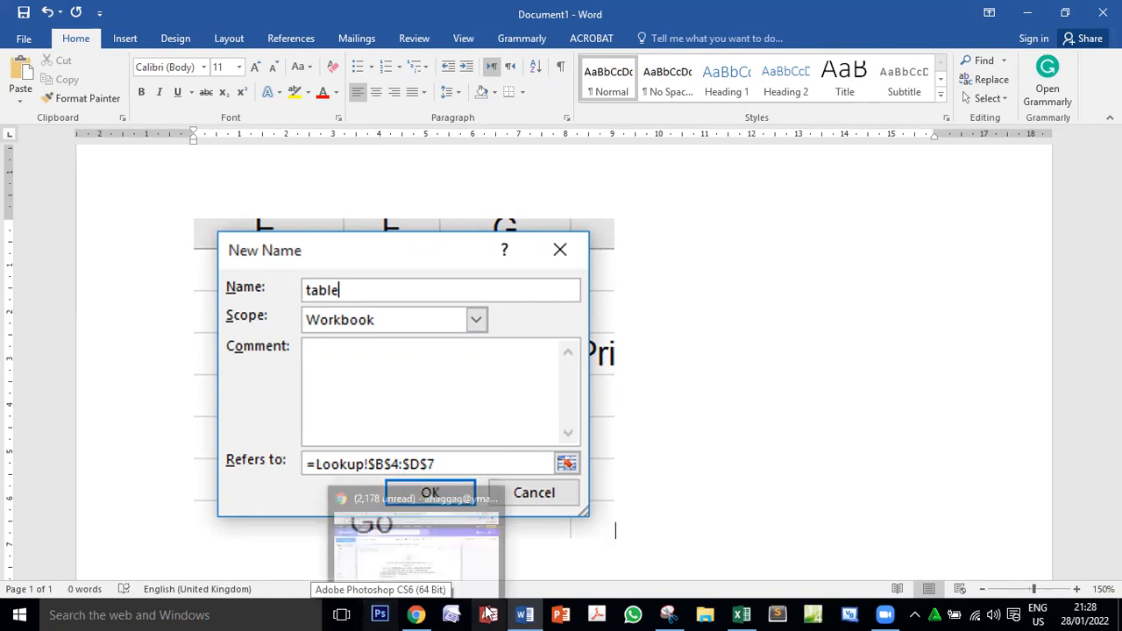
{"action": "left_click", "coordinate": [743, 613]}
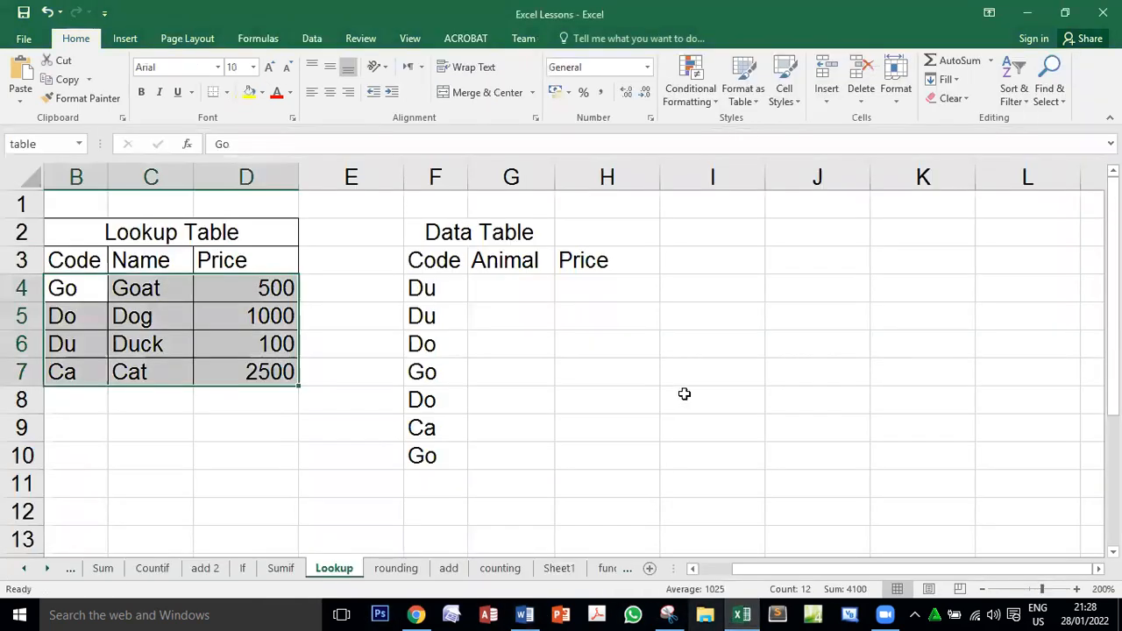
- Insert a VLOOKUP in G4 with F4 as Lookup_value and the named range table as Table_array
{"action": "left_click", "coordinate": [515, 289]}
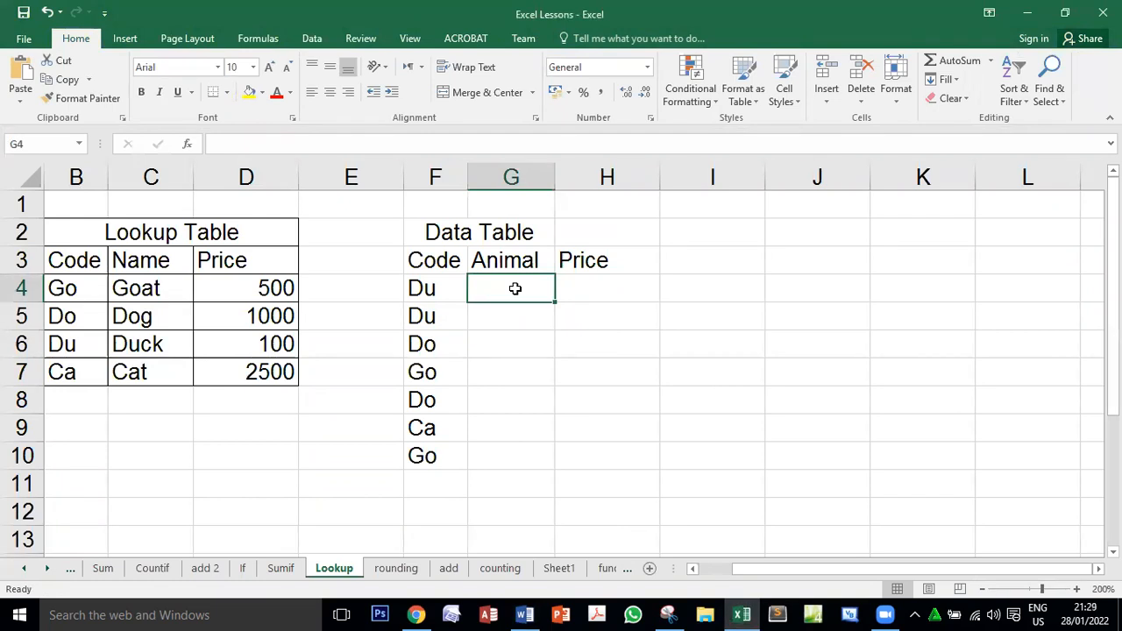
{"action": "left_click", "coordinate": [196, 146]}
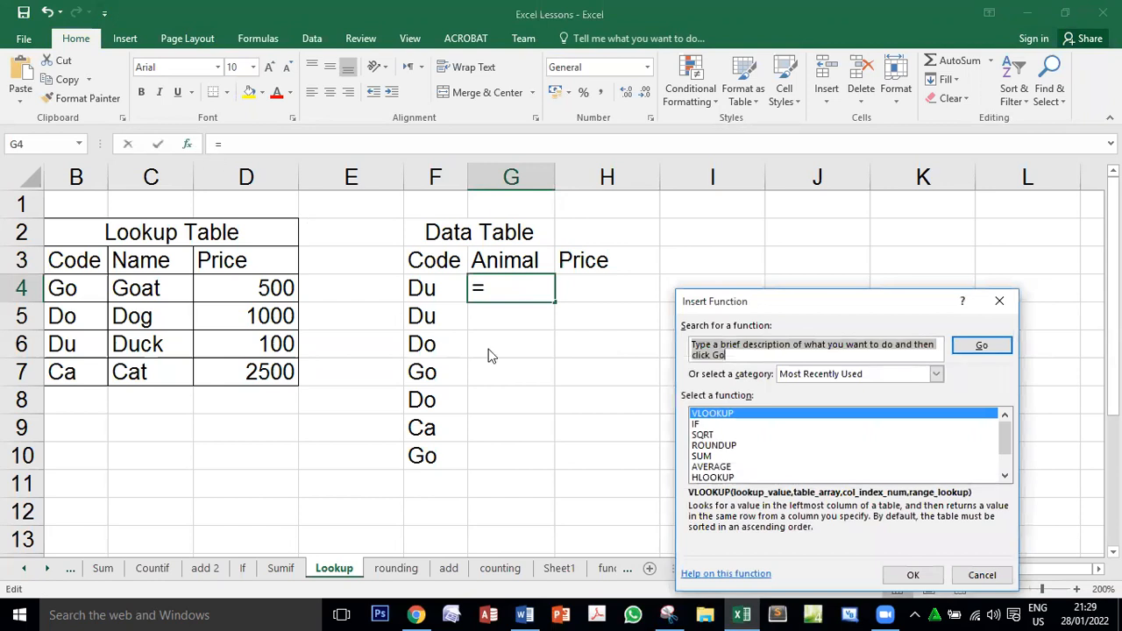
{"action": "left_click", "coordinate": [723, 414]}
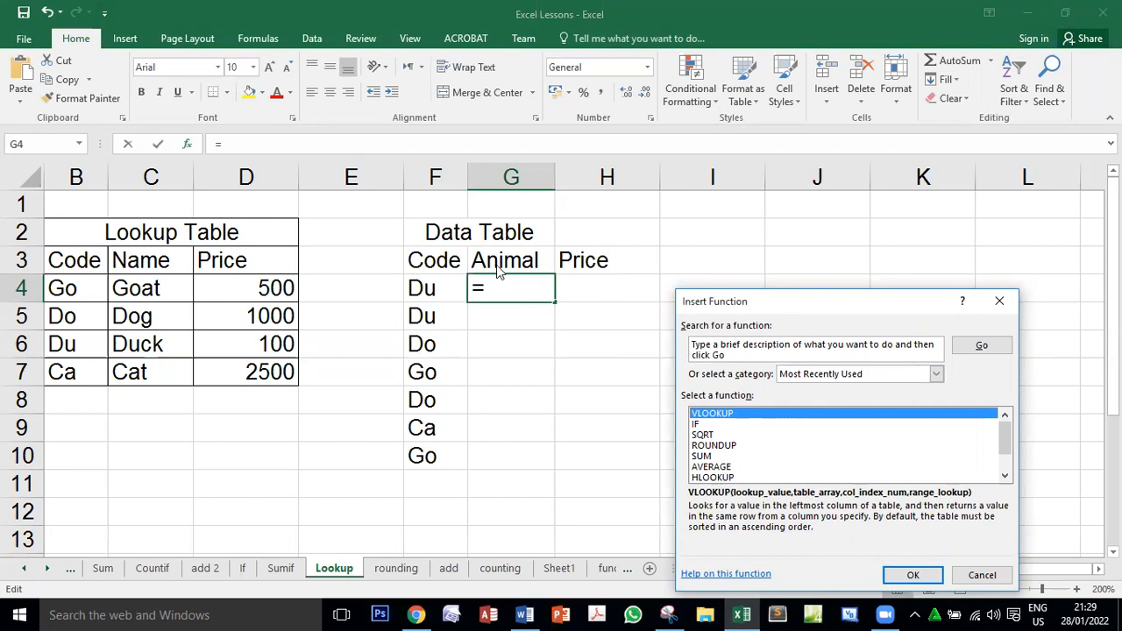
{"action": "left_click", "coordinate": [911, 576]}
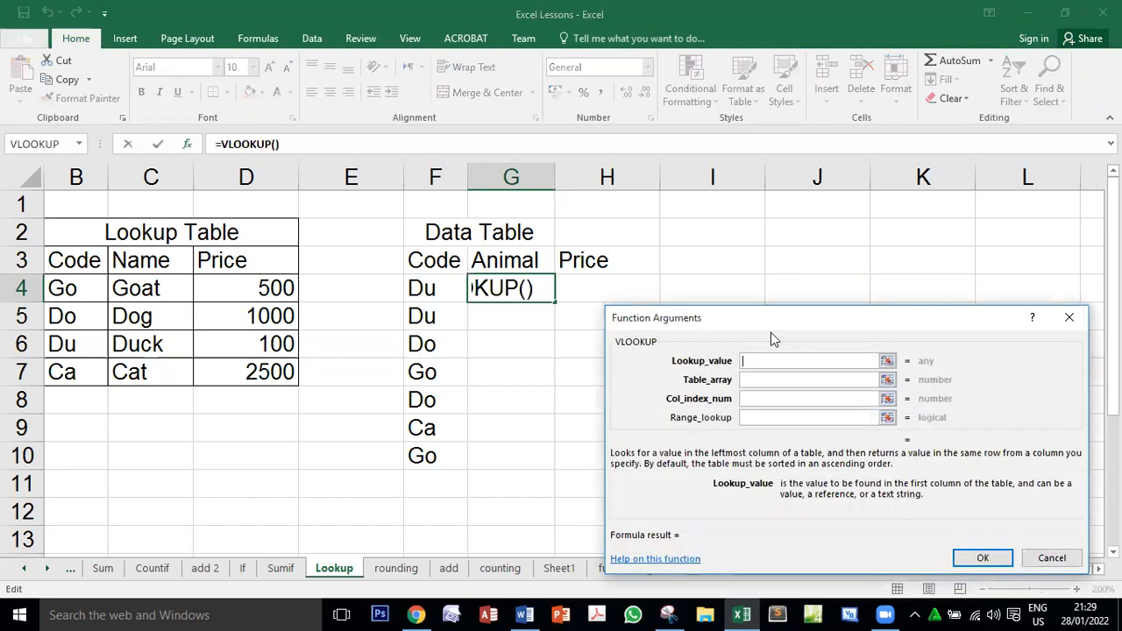
{"action": "left_click", "coordinate": [426, 288]}
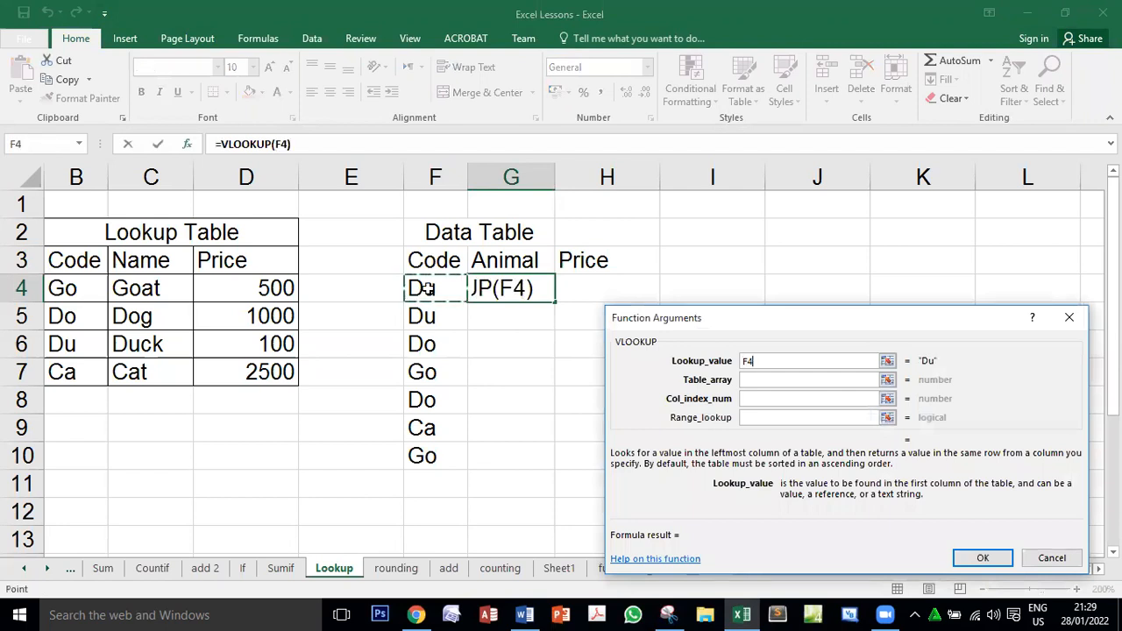
{"action": "left_click", "coordinate": [765, 380]}
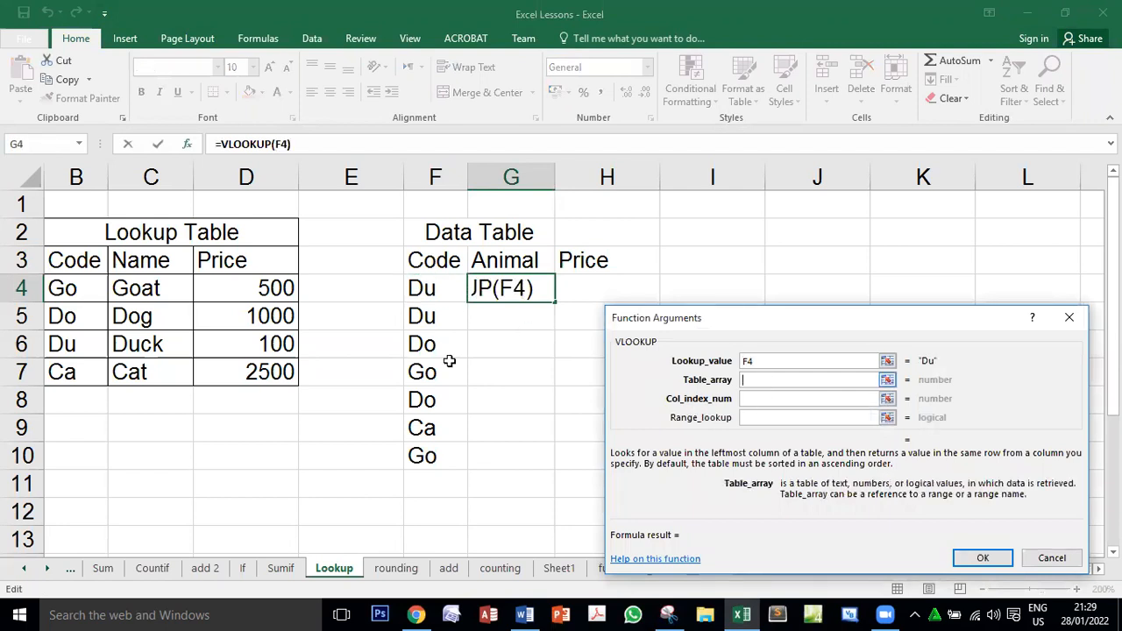
{"action": "left_click_drag", "start_coordinate": [58, 287], "coordinate": [265, 364]}
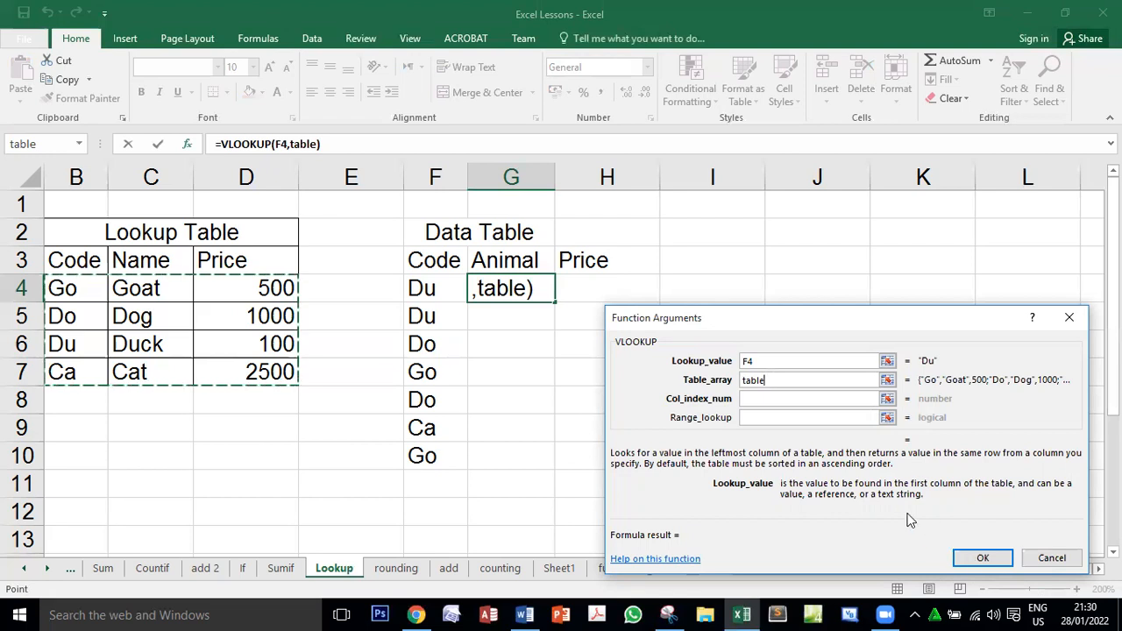
- Complete the G4 VLOOKUP with Col_index_num 2 and Range_lookup false, and copy it down the Animal column through G10
{"action": "left_click", "coordinate": [795, 399]}
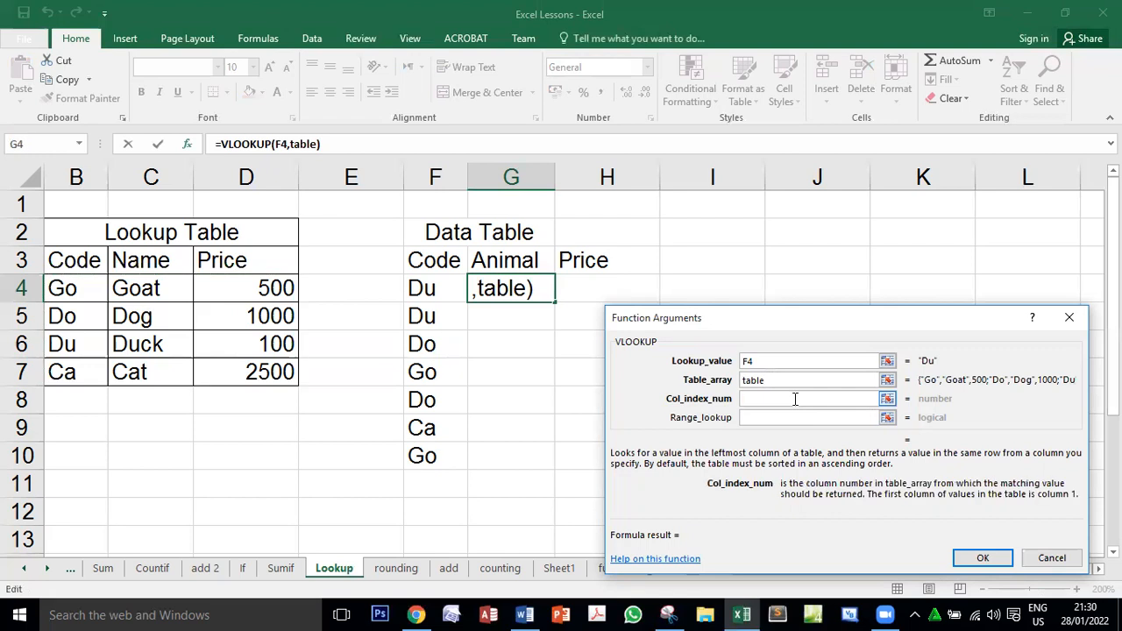
{"action": "type", "text": "2"}
{"action": "left_click", "coordinate": [829, 417]}
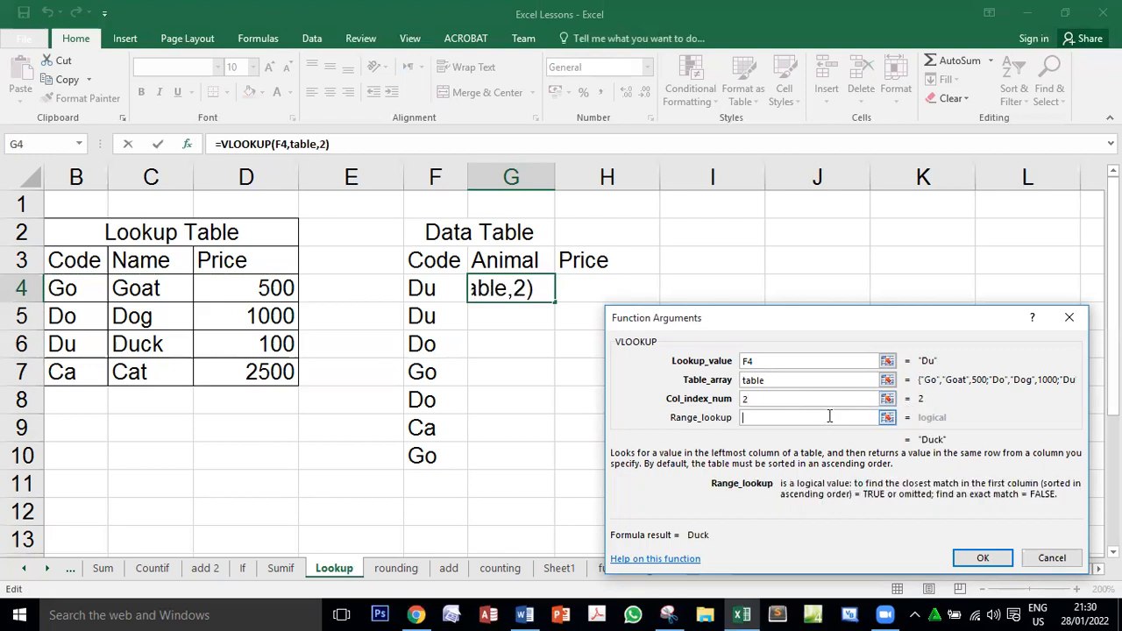
{"action": "type", "text": "false"}
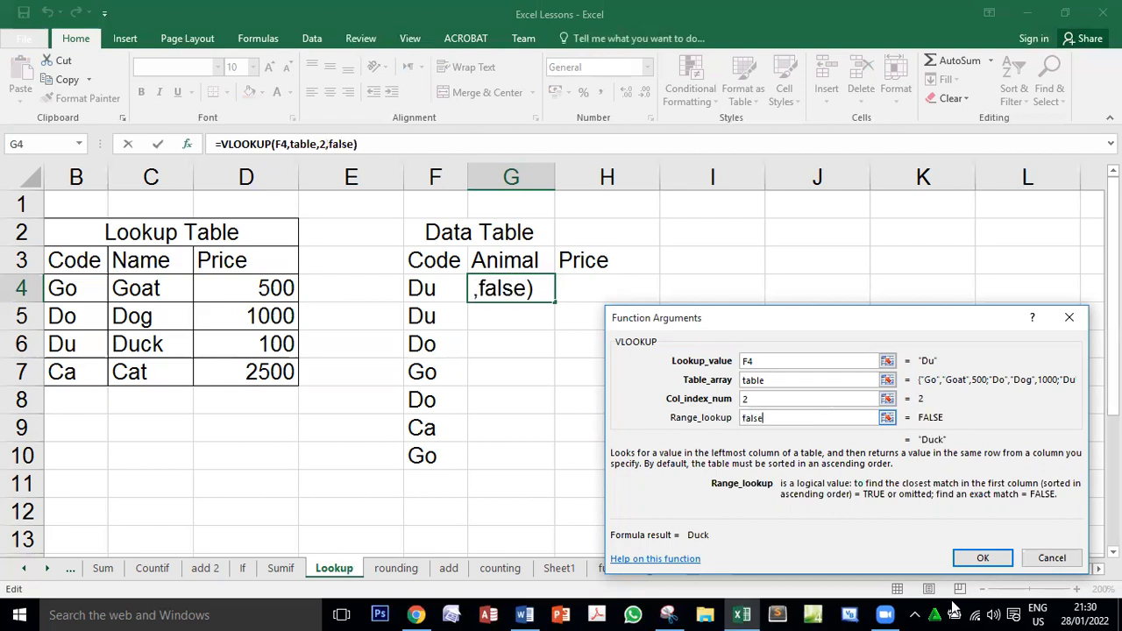
{"action": "left_click", "coordinate": [983, 559]}
{"action": "left_click_drag", "start_coordinate": [551, 306], "coordinate": [551, 452]}
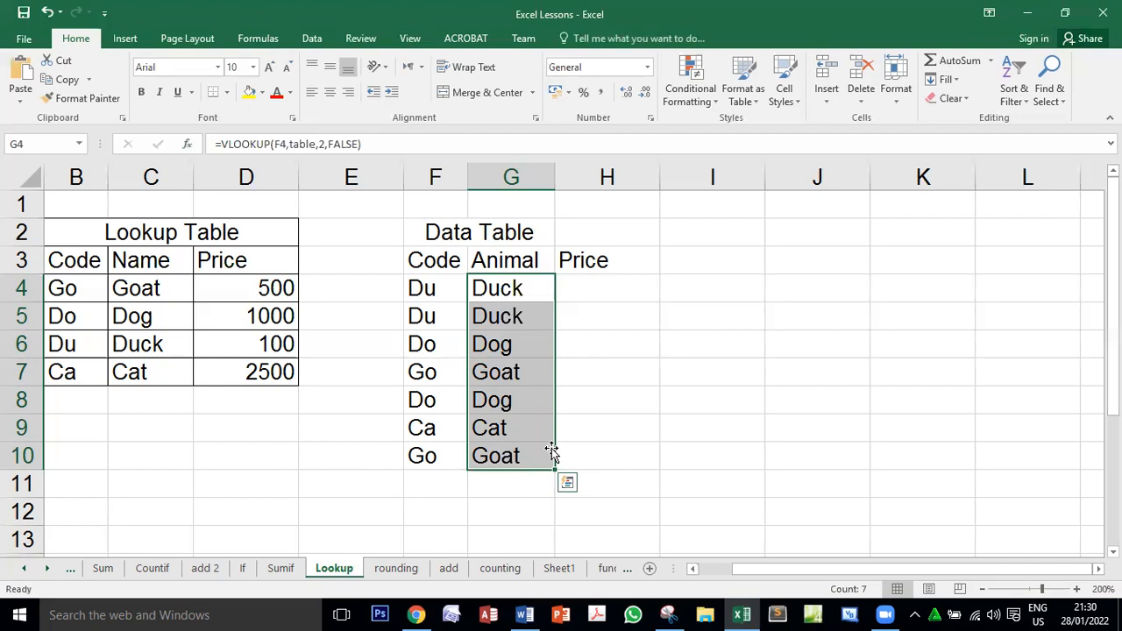
- Insert a VLOOKUP in H4 with F4 as Lookup_value and the named range table as Table_array
{"action": "left_click", "coordinate": [602, 291]}
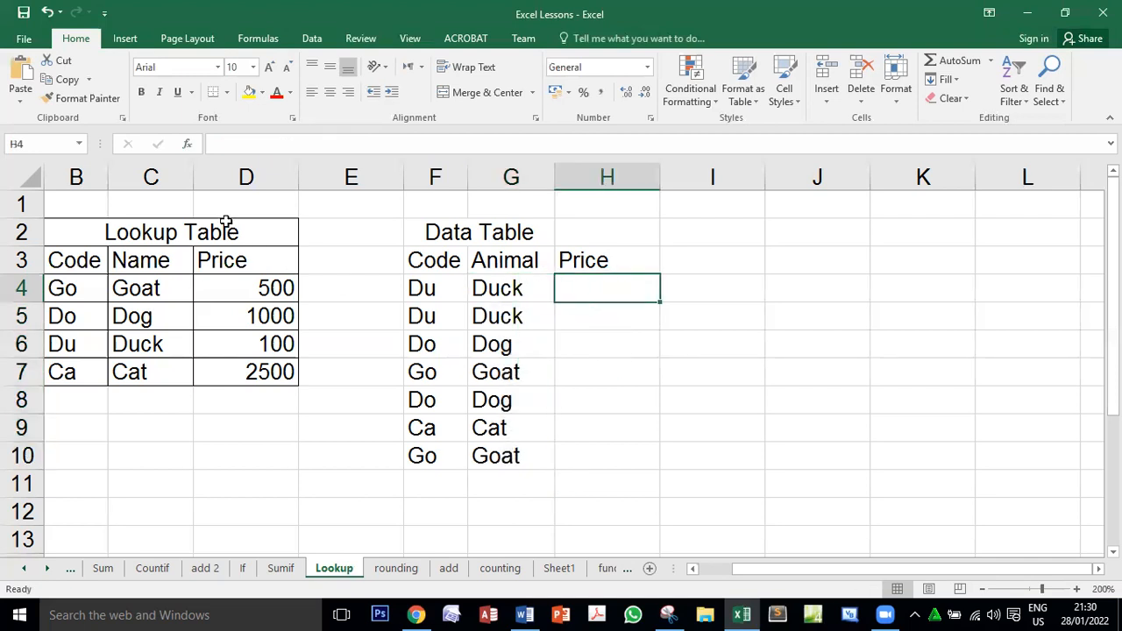
{"action": "left_click", "coordinate": [187, 146]}
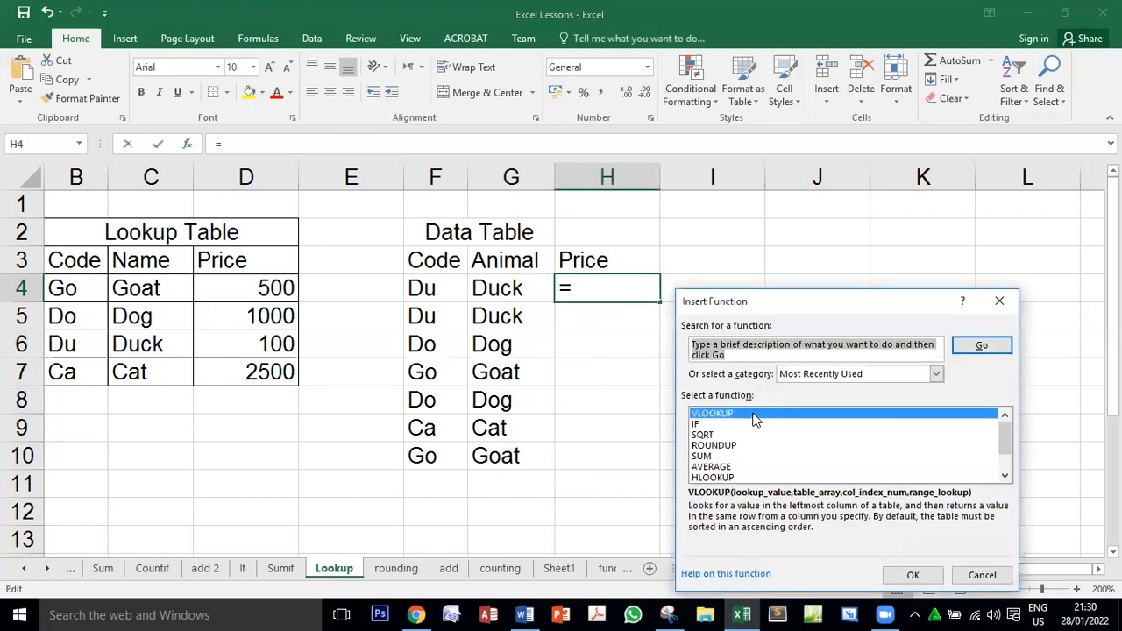
{"action": "double_click", "coordinate": [756, 421]}
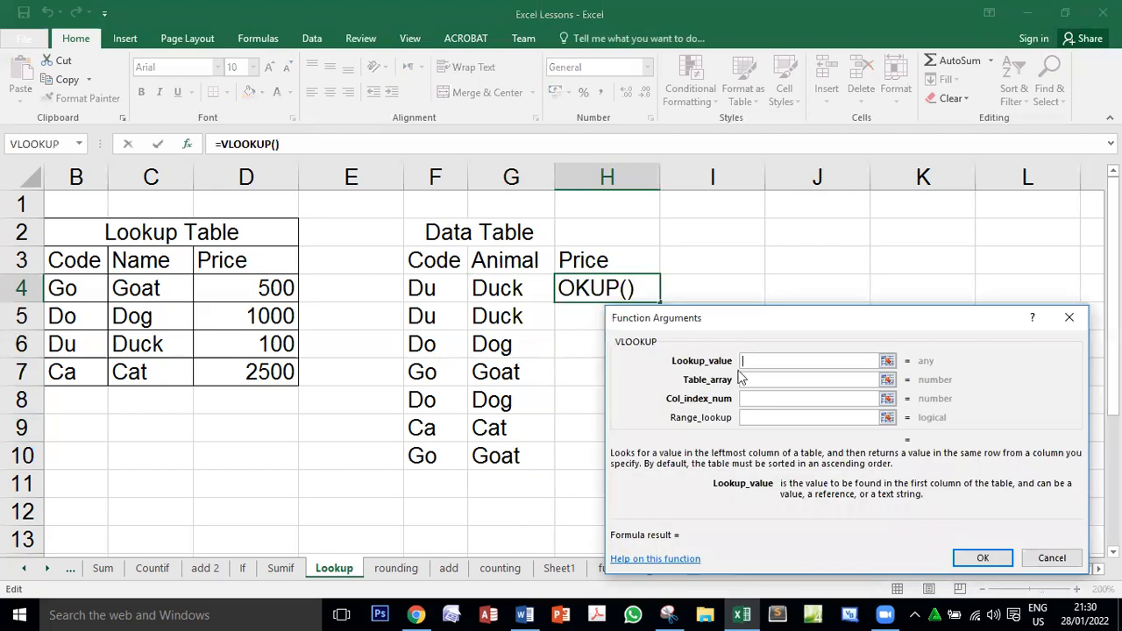
{"action": "left_click", "coordinate": [423, 292]}
{"action": "left_click", "coordinate": [751, 379]}
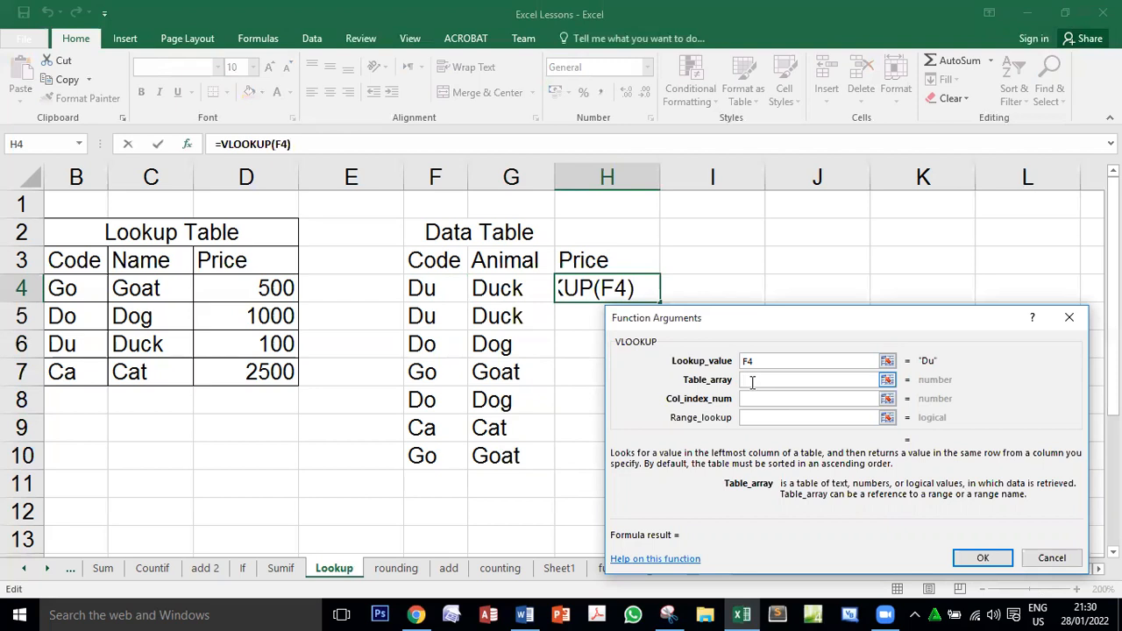
{"action": "type", "text": "table"}
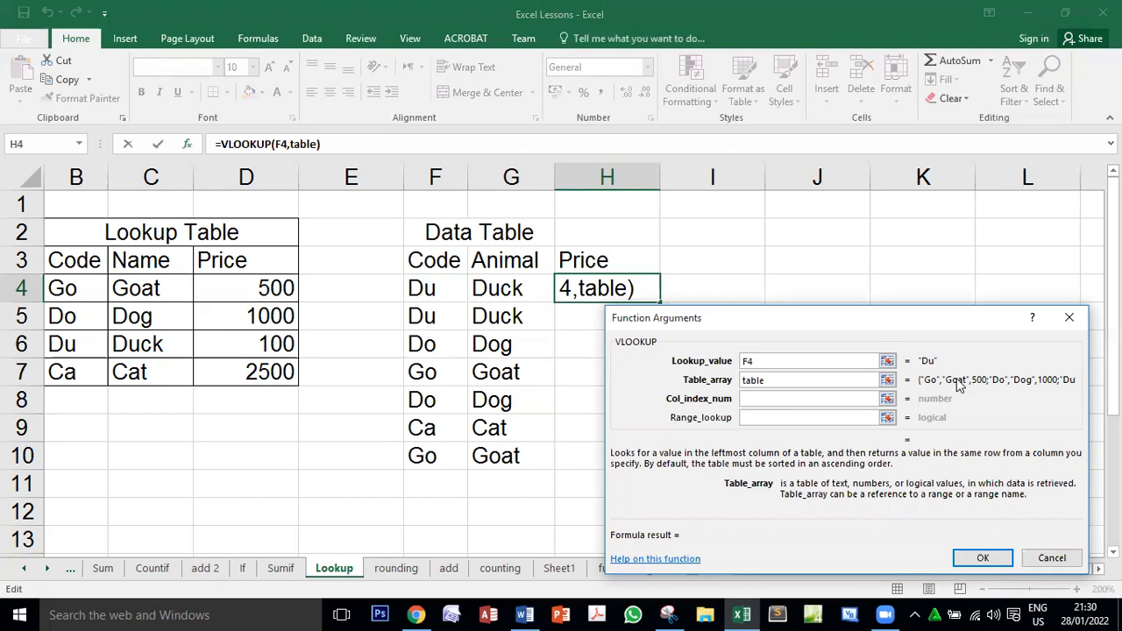
- Set Col_index_num to 3 and Range_lookup to false in the H4 VLOOKUP, and fill the formula down to H10
{"action": "left_click", "coordinate": [803, 397]}
{"action": "type", "text": "3"}
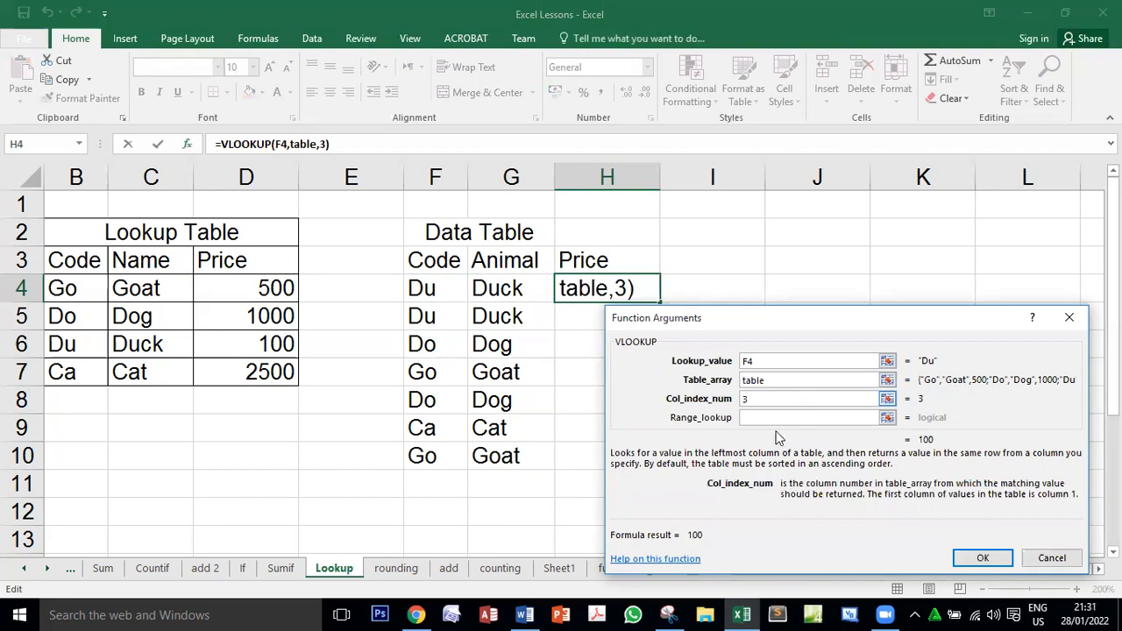
{"action": "left_click", "coordinate": [770, 418]}
{"action": "type", "text": "false"}
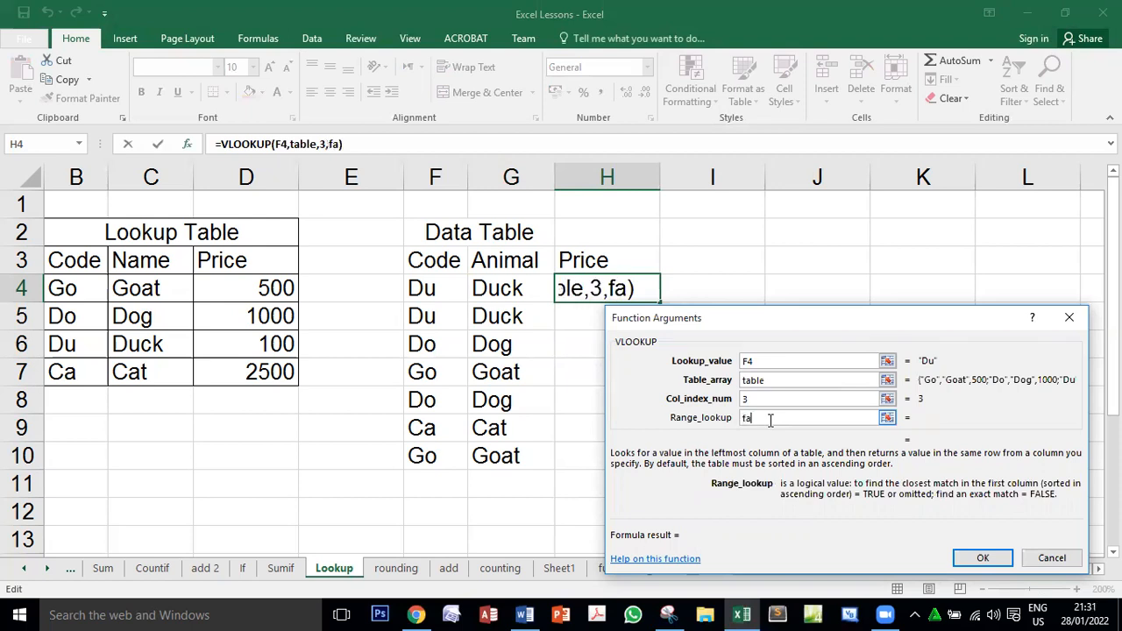
{"action": "left_click", "coordinate": [982, 558]}
{"action": "left_click_drag", "start_coordinate": [660, 303], "coordinate": [671, 463]}
- Inspect the VLOOKUP formula in H4 and the Lookup Table range B4:D7 that its table name refers to
{"action": "double_click", "coordinate": [631, 289]}
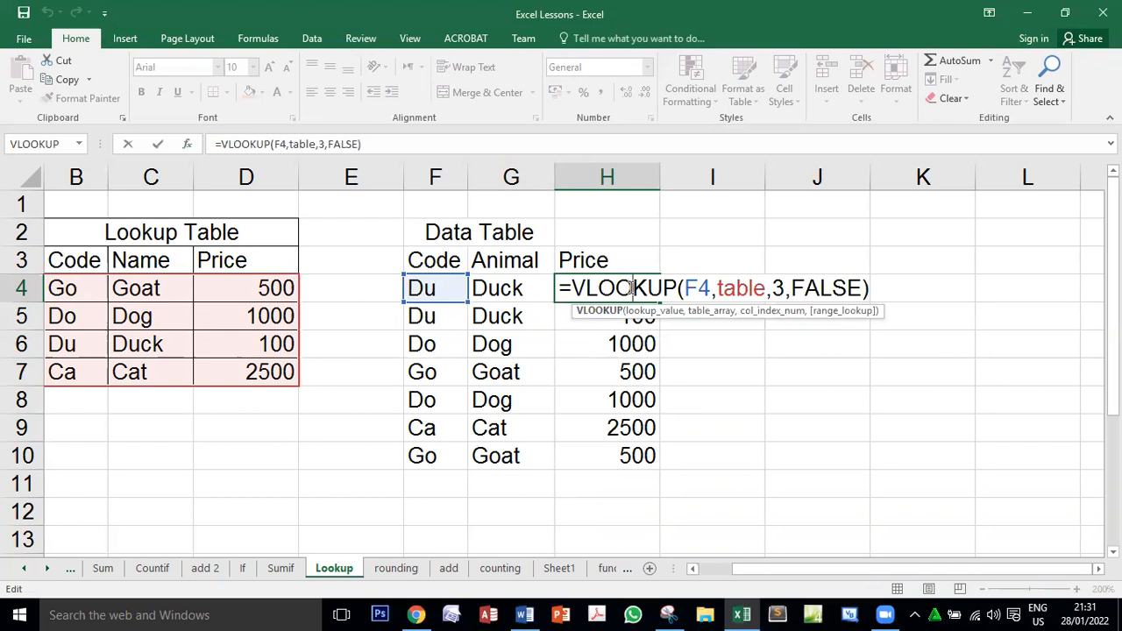
{"action": "key", "text": "Return"}
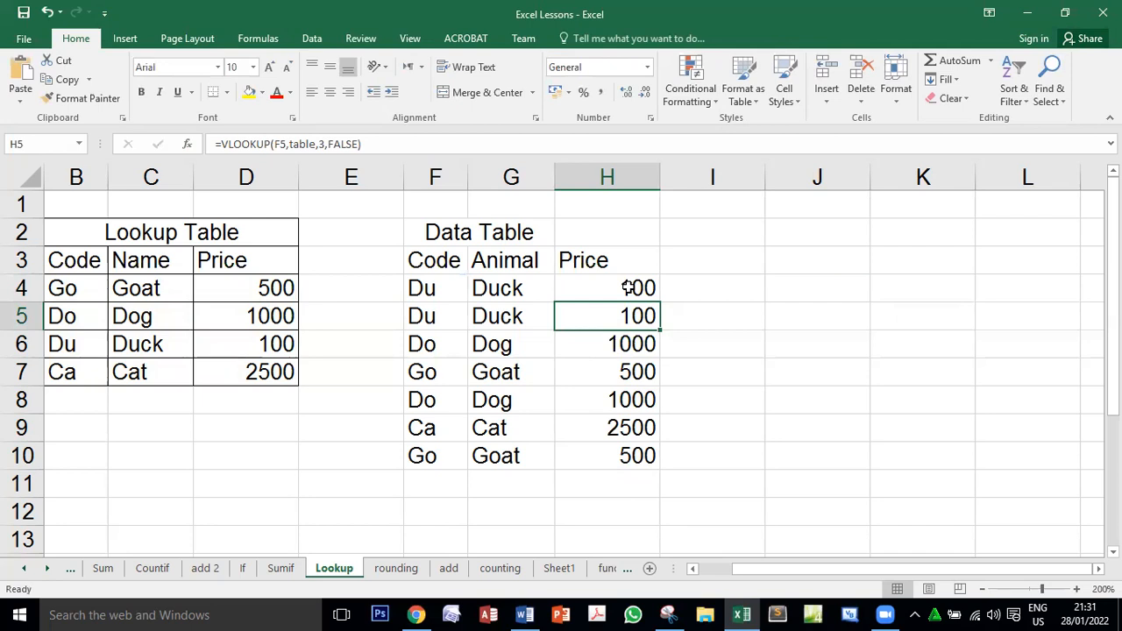
{"action": "left_click_drag", "start_coordinate": [70, 289], "coordinate": [230, 372]}
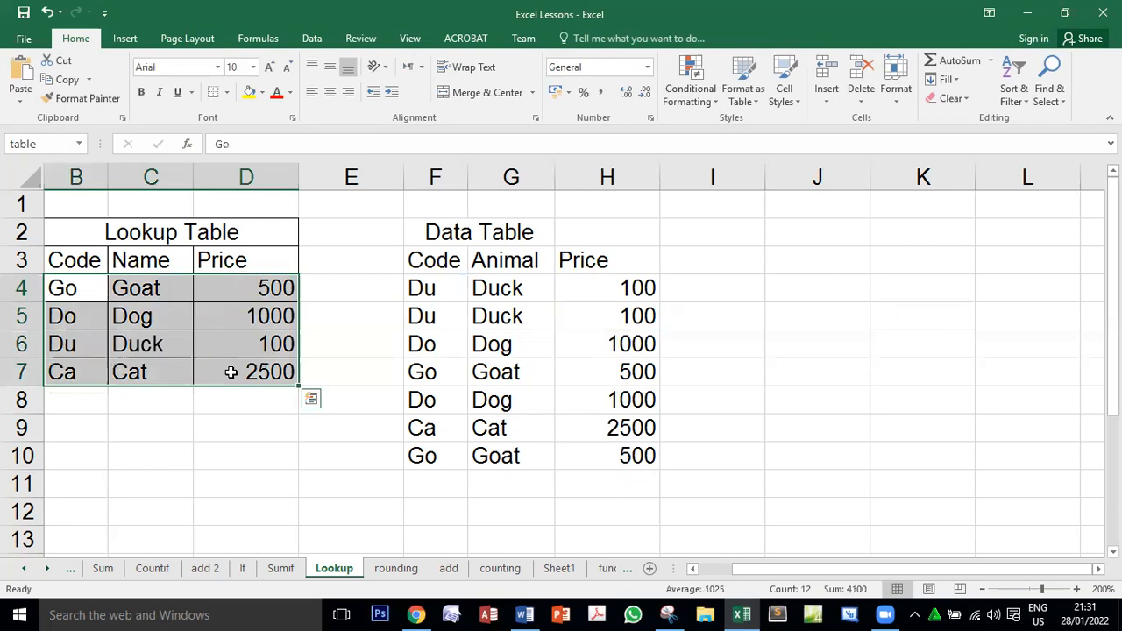